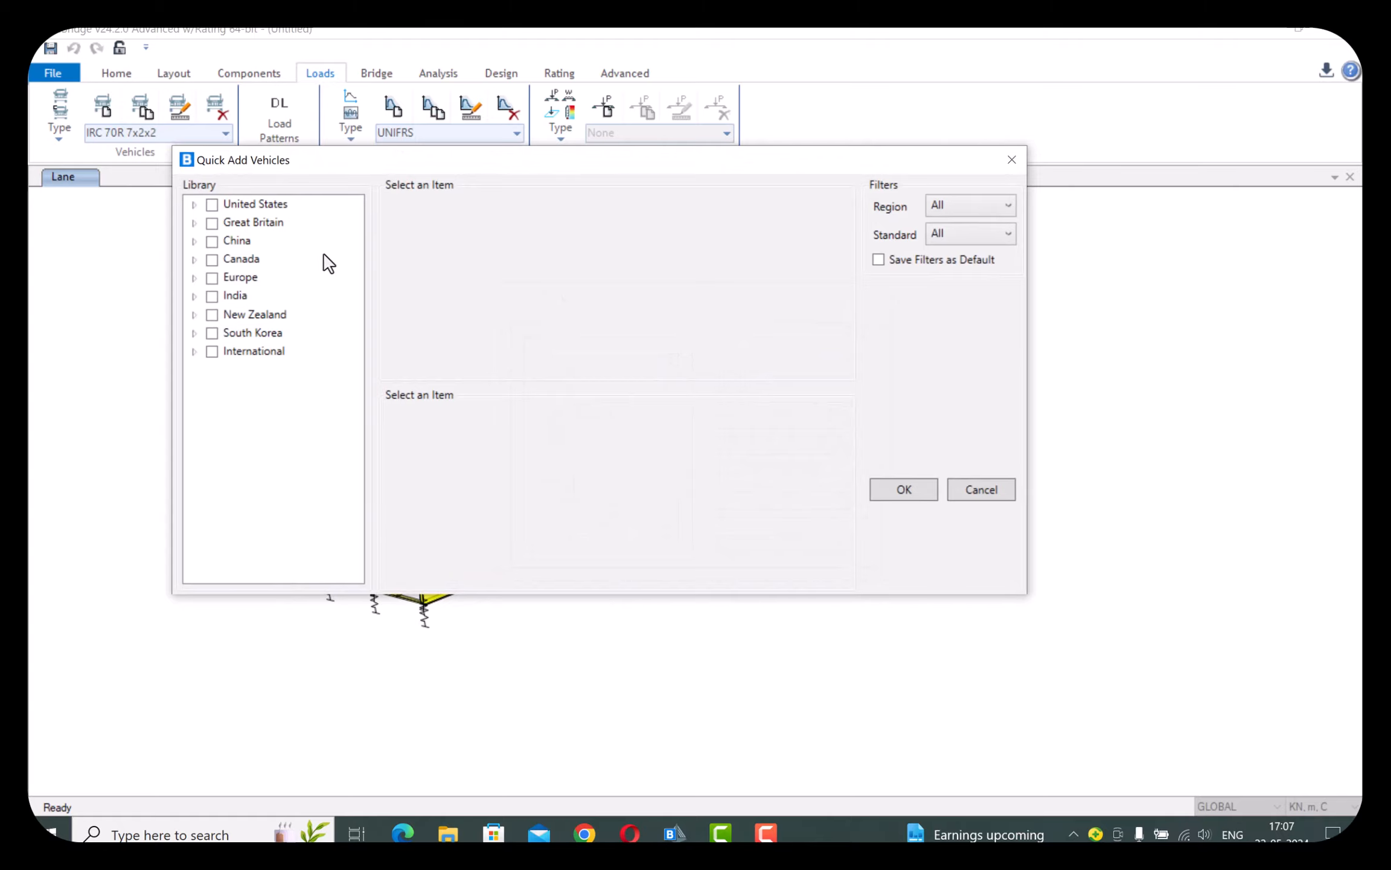
Include the Indian IRC vehicles from the vehicle library and expand the IRC group.
left_click(212, 296)
left_click(195, 297)
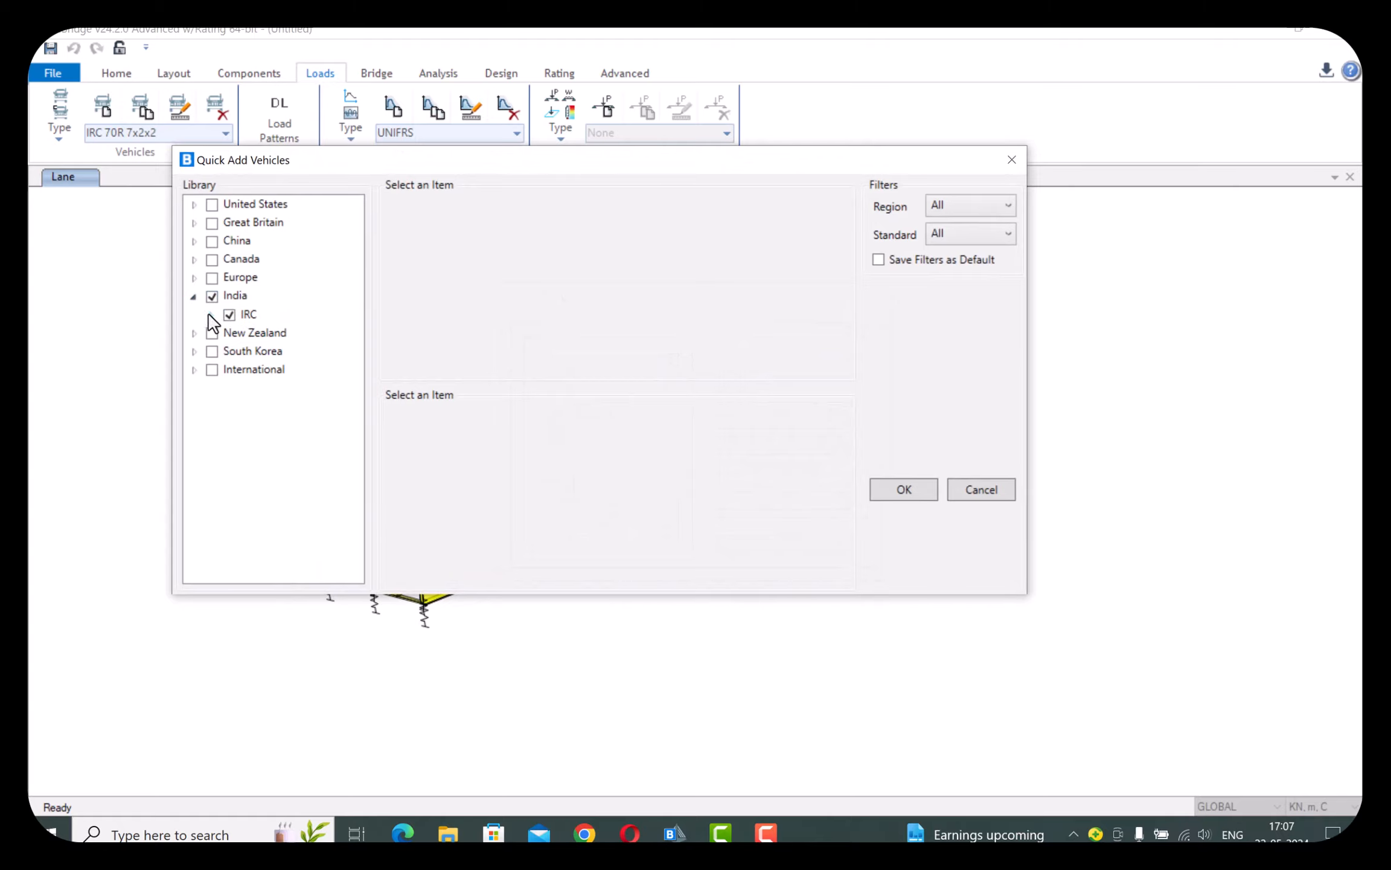
left_click(210, 315)
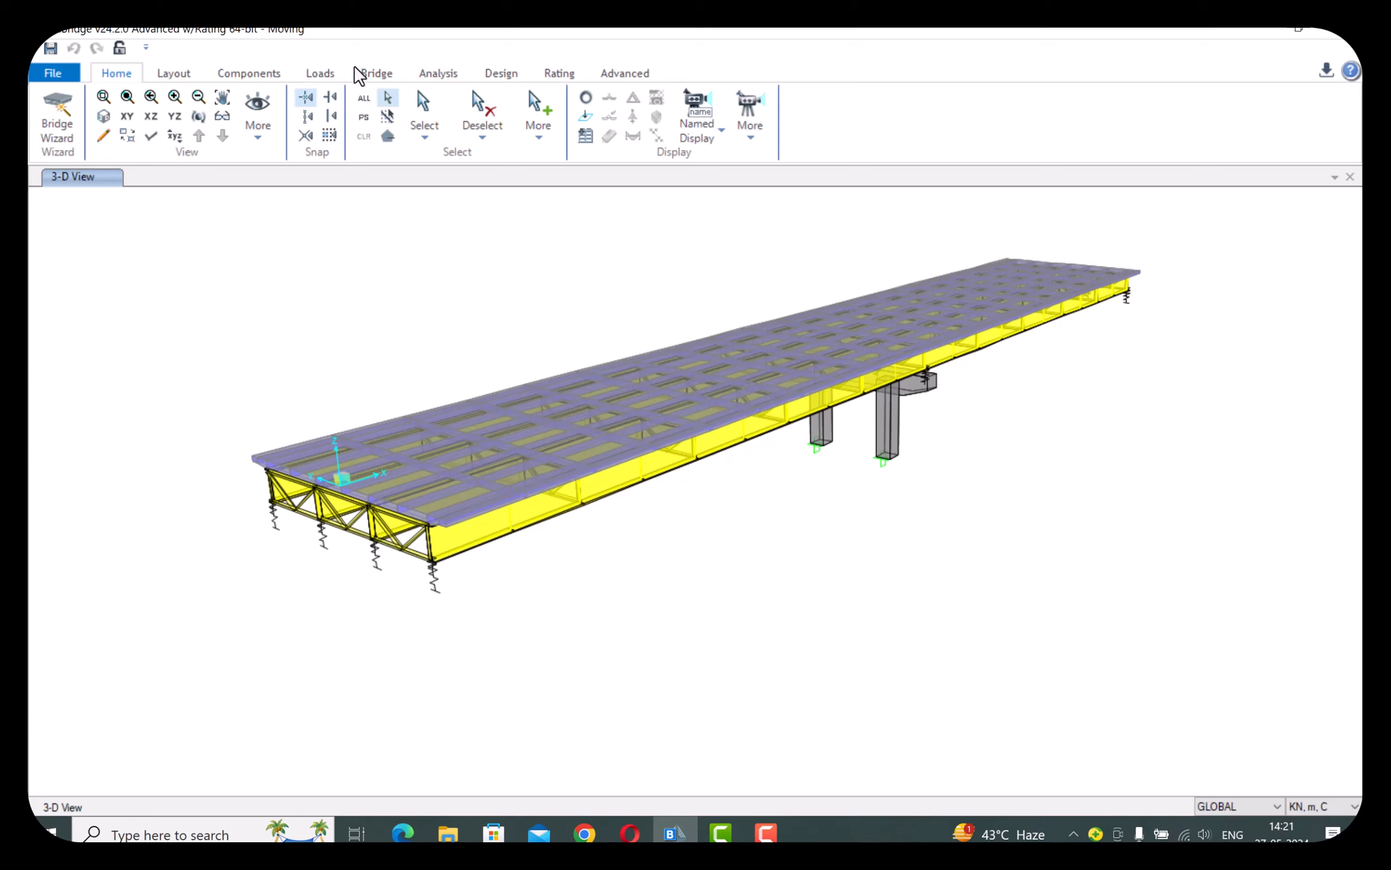
Add a new load pattern named Truck with the type Vehicle Live.
left_click(331, 75)
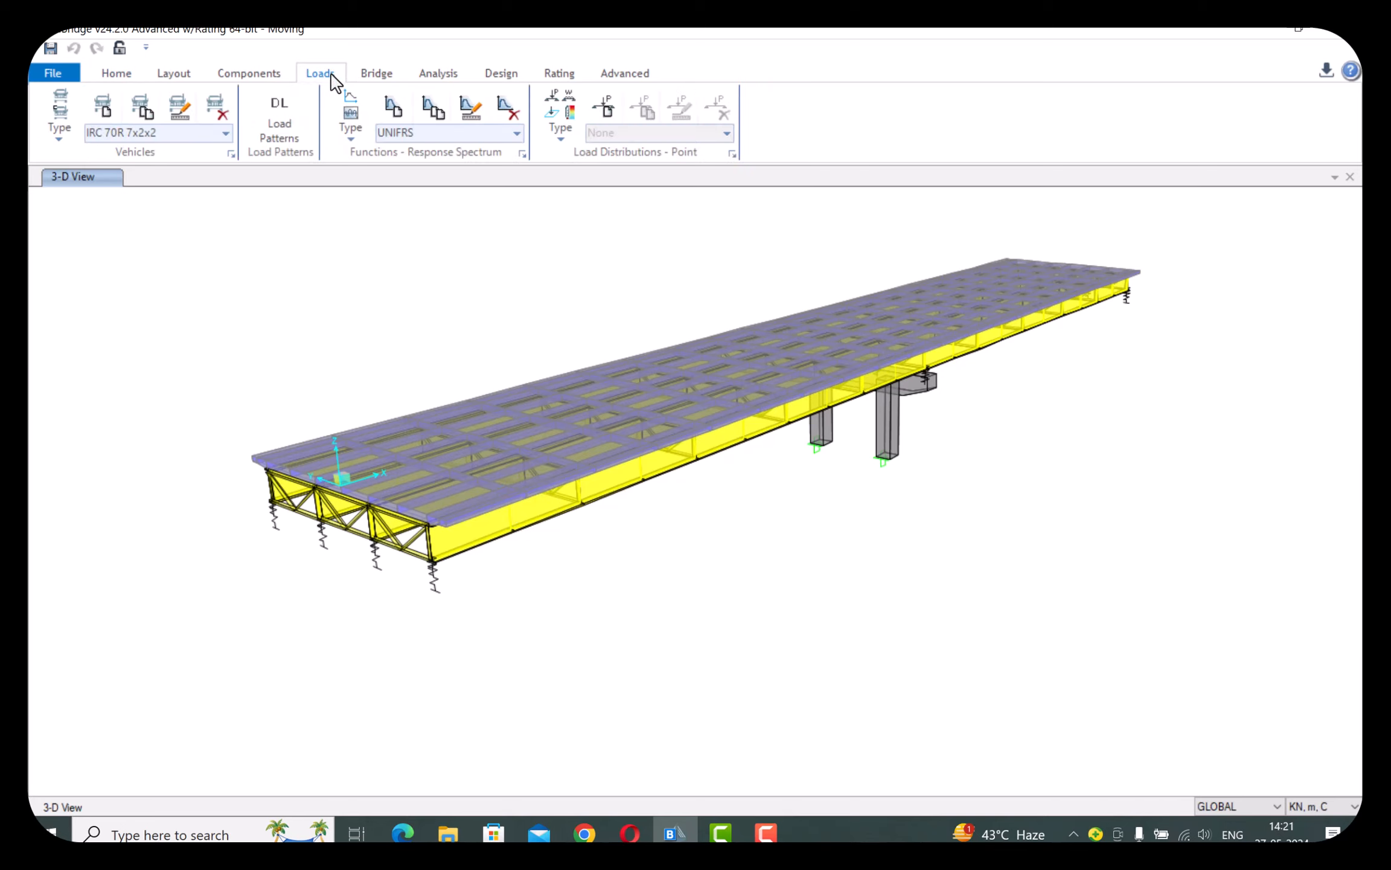
left_click(286, 125)
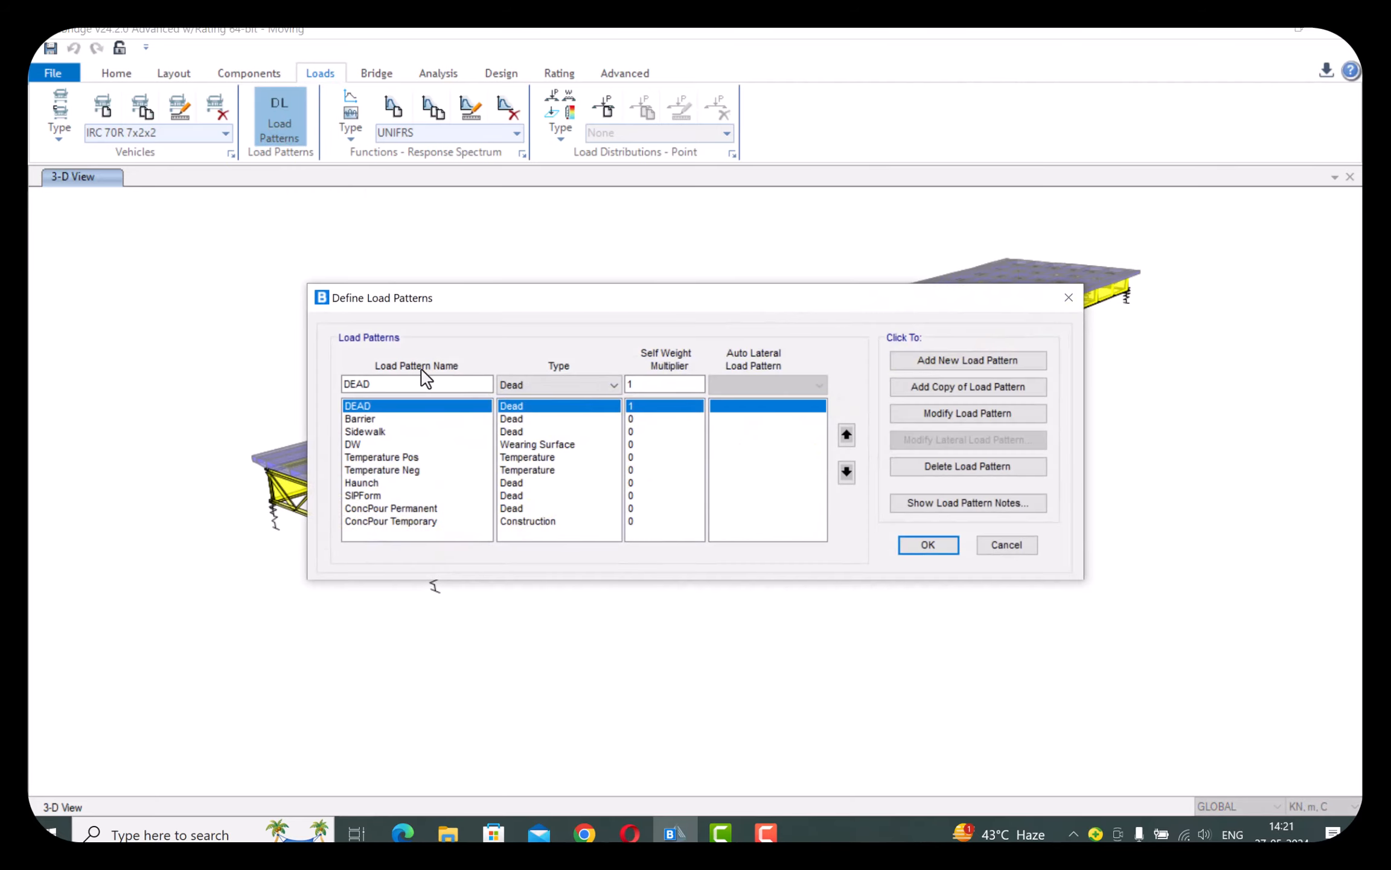
left_click_drag(419, 379, 314, 392)
type("Truck")
left_click(564, 385)
left_click(569, 425)
left_click(959, 361)
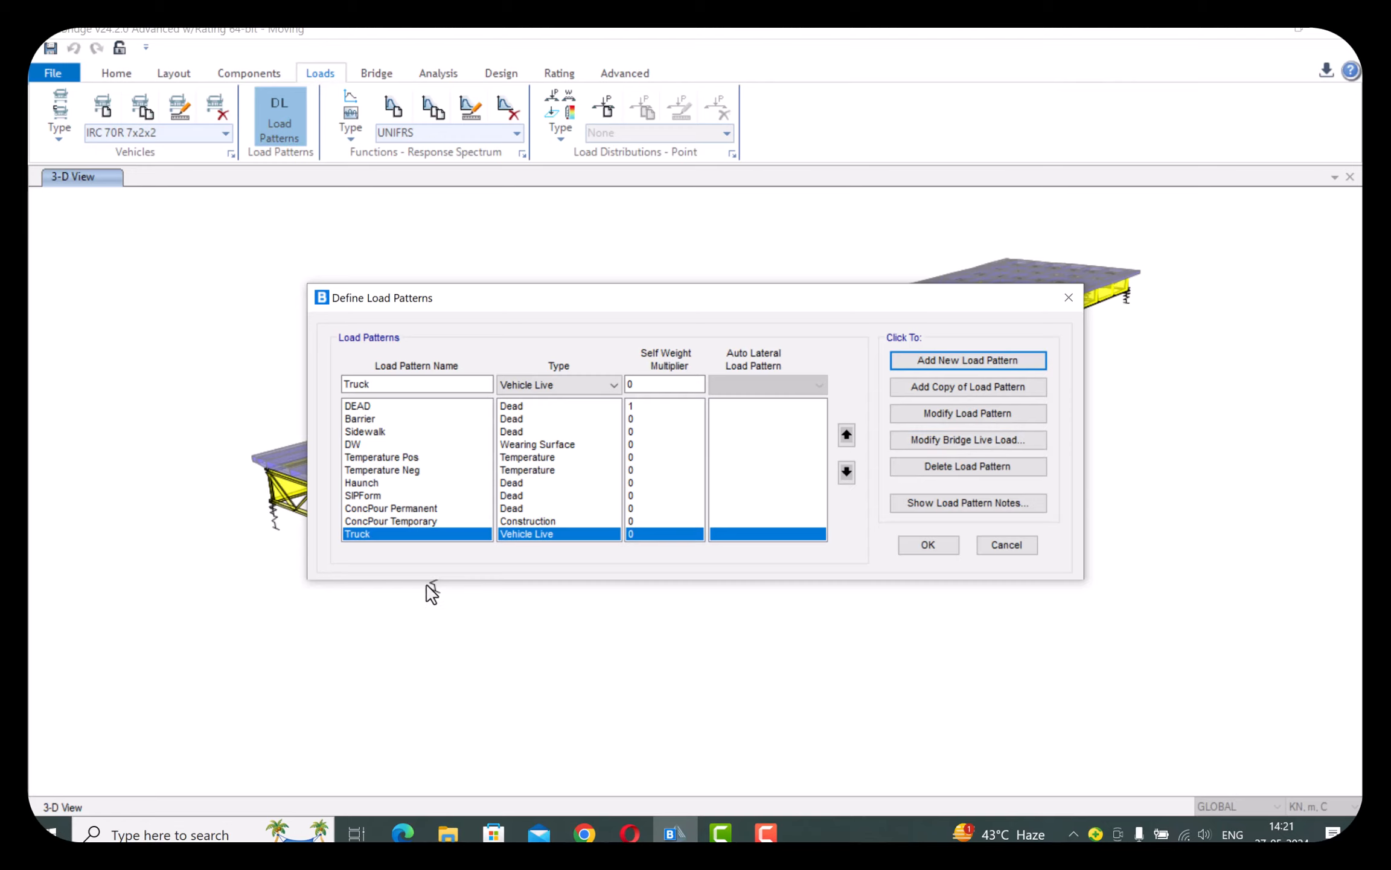
Add vehicle IRC 70R 7x2x2 on LANE1 to the Truck pattern's bridge live load, start time 0, forward, speed 25.
left_click(936, 437)
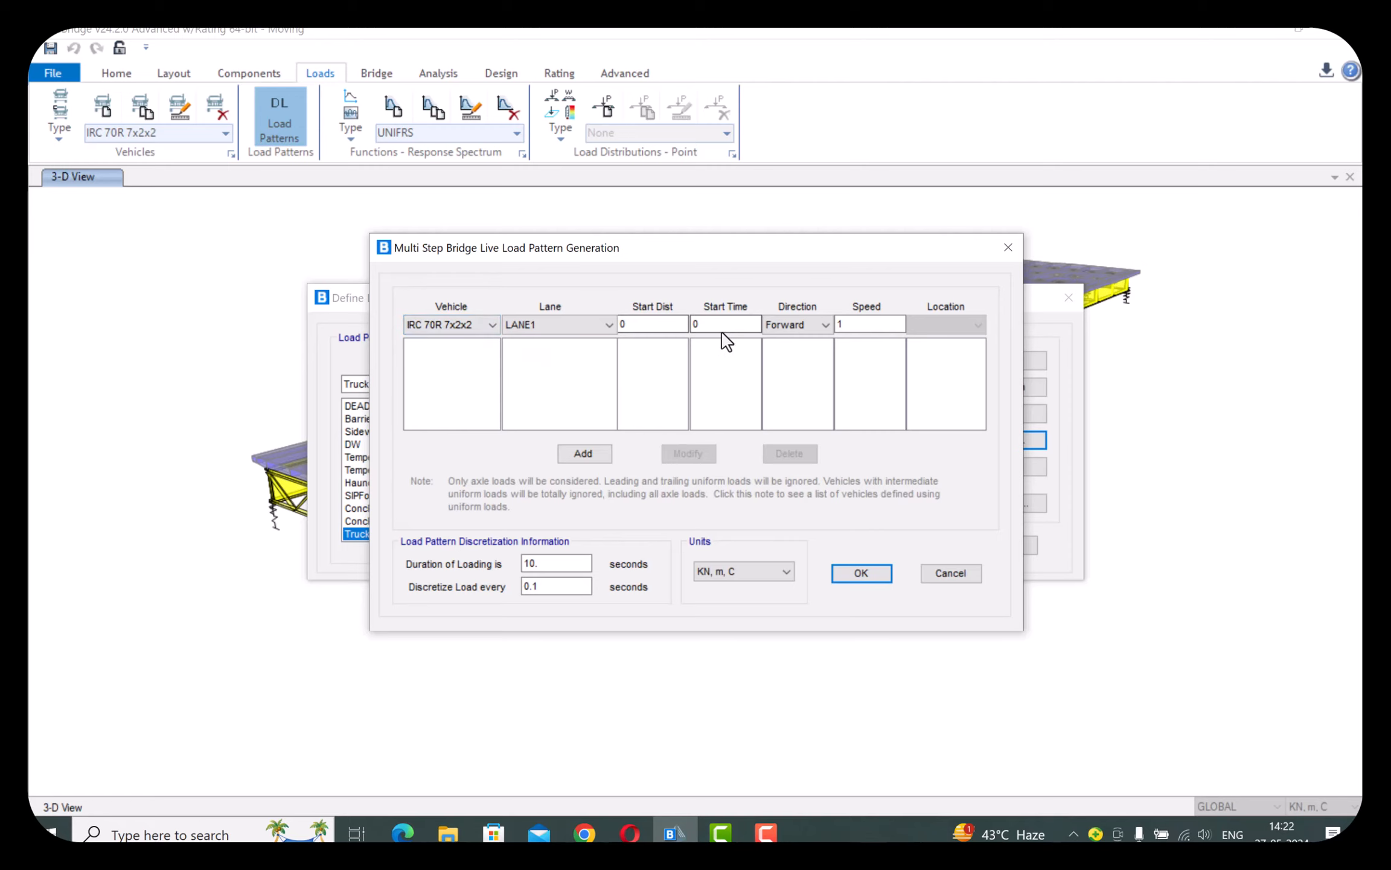
left_click(879, 326)
type("25")
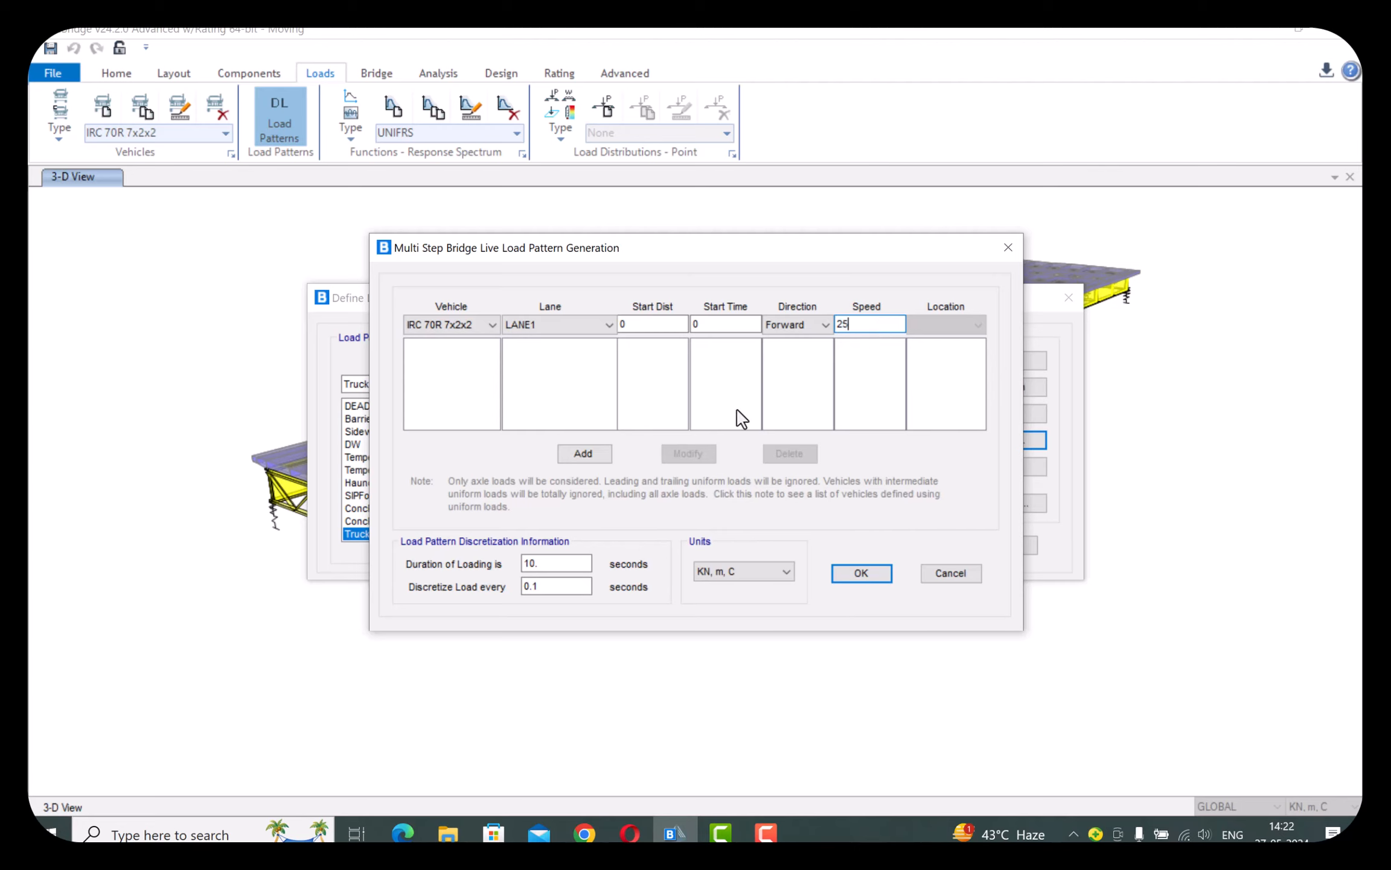
left_click(584, 453)
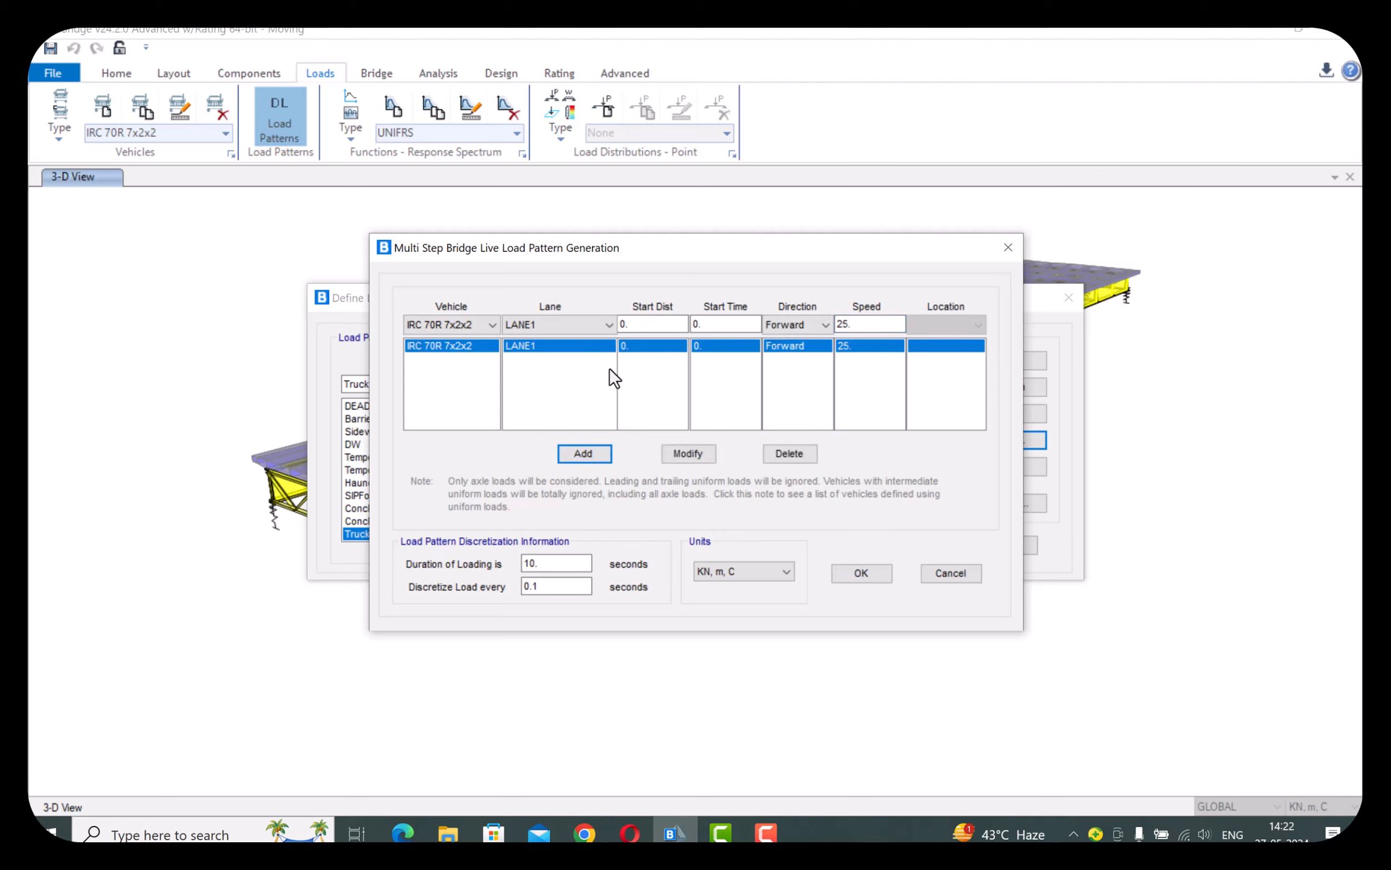
Add a second IRC 70R 7x2x2 vehicle on LANE1 with start time 5 and speed 50.
left_click(717, 326)
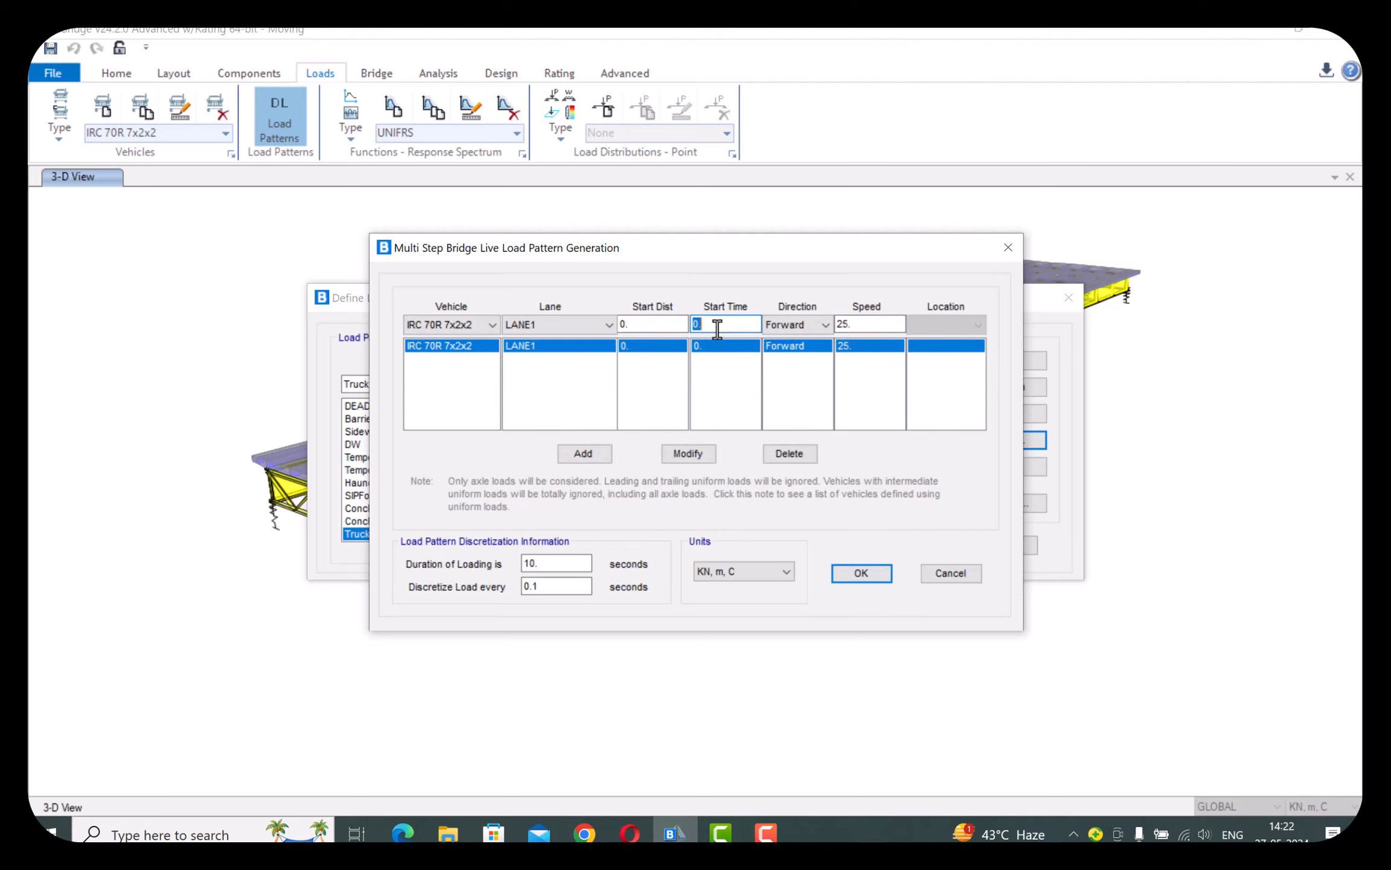
type("5")
left_click(863, 326)
left_click(602, 458)
Add a third IRC 70R 7x2x2 vehicle on LANE1 with start time 10 and speed 70.
left_click(720, 325)
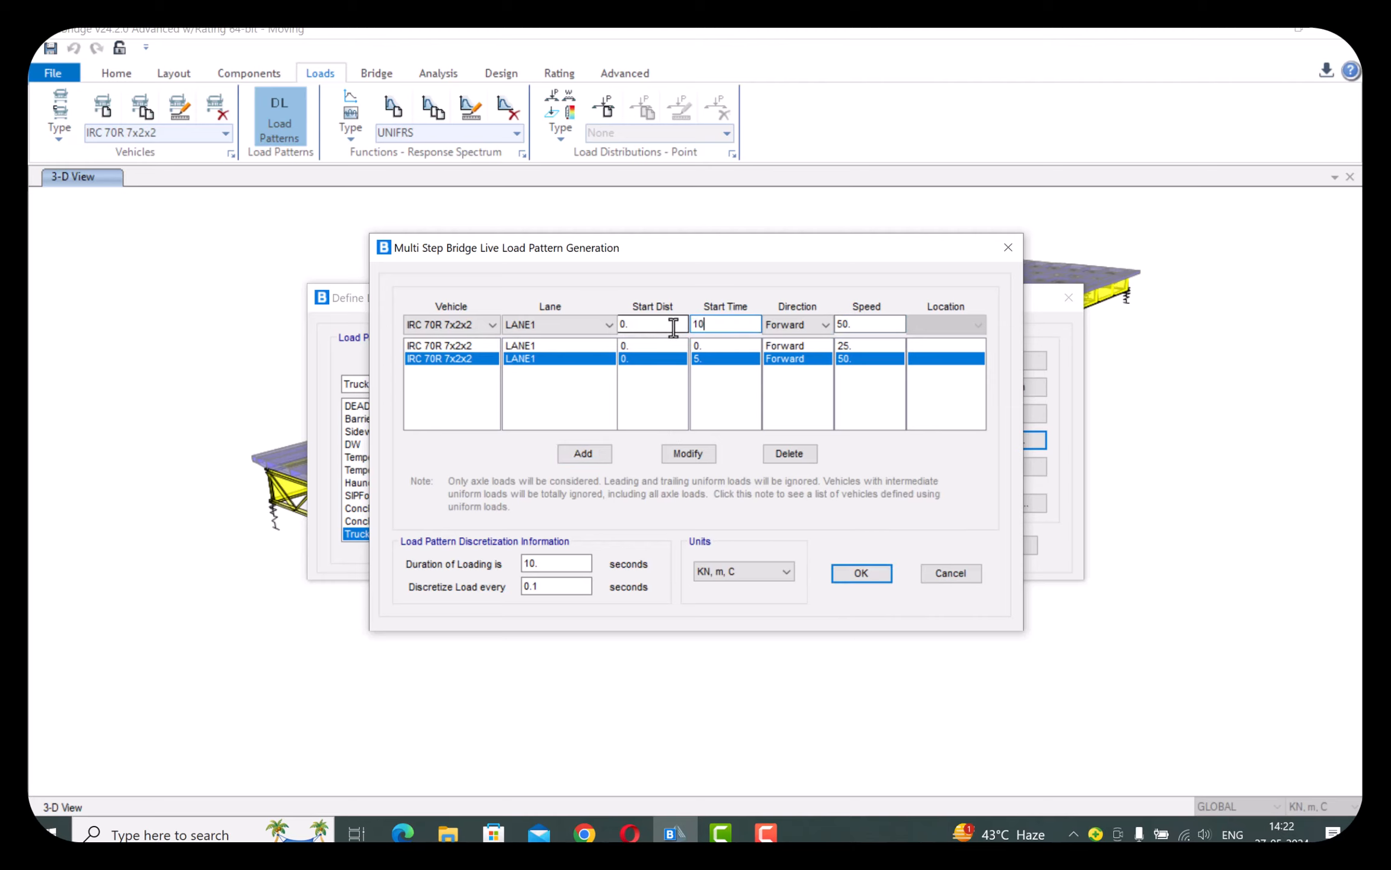
left_click(857, 325)
type("70")
left_click(584, 454)
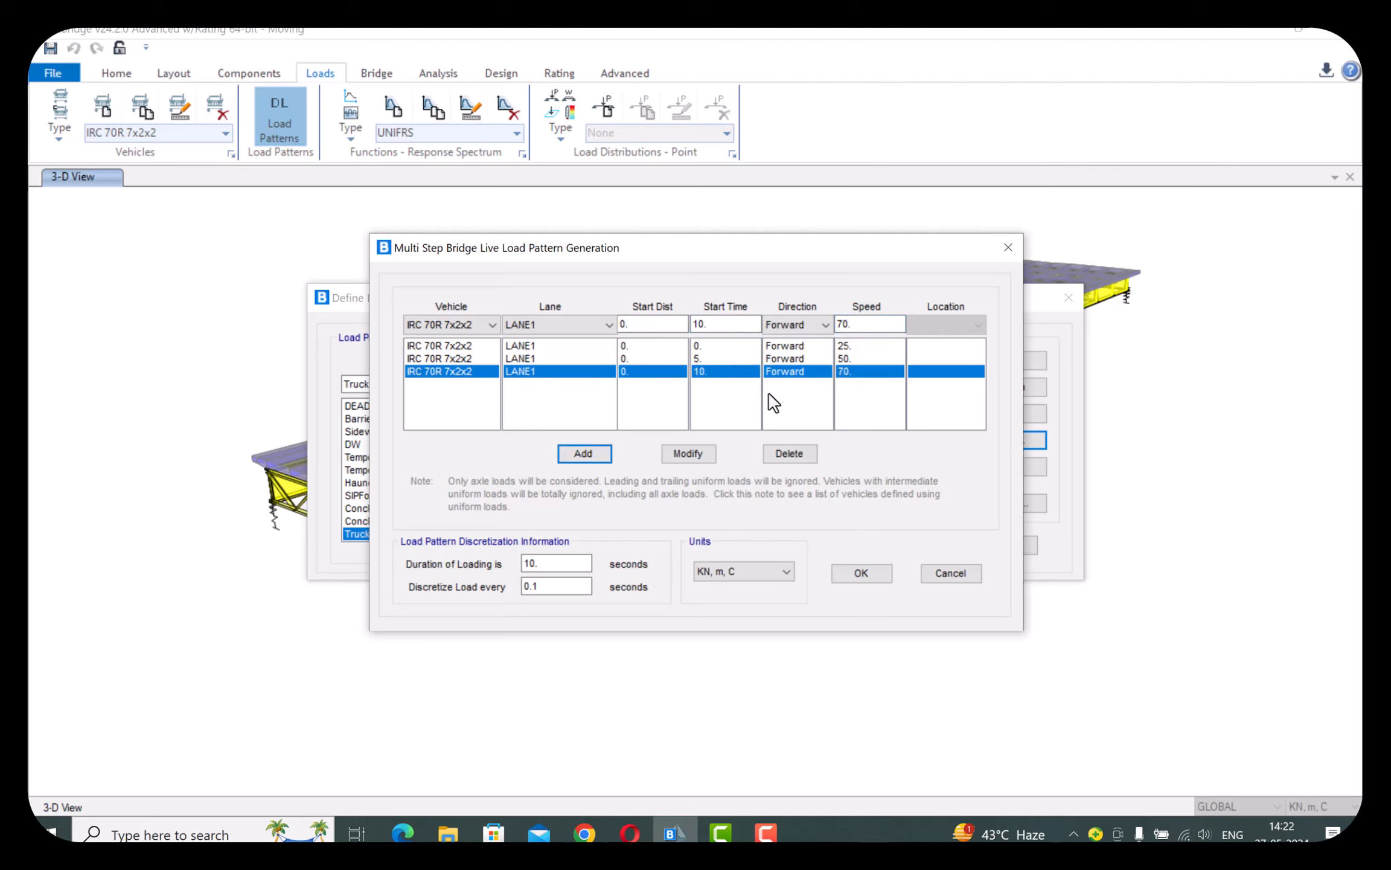
Set the live load pattern's loading duration and discretization interval, and accept the load pattern definitions.
double_click(545, 564)
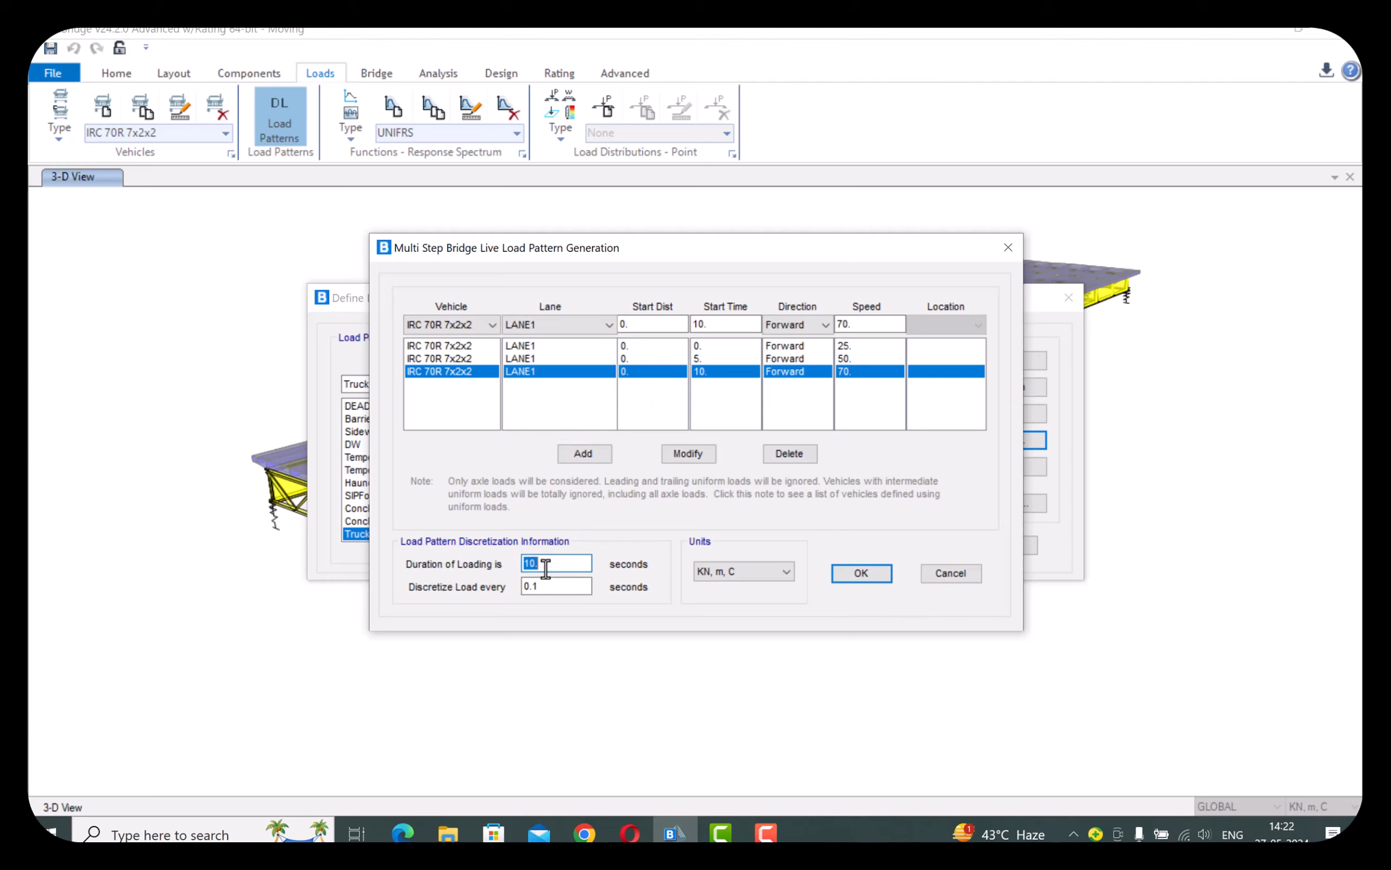
left_click(554, 586)
type("5")
left_click(862, 573)
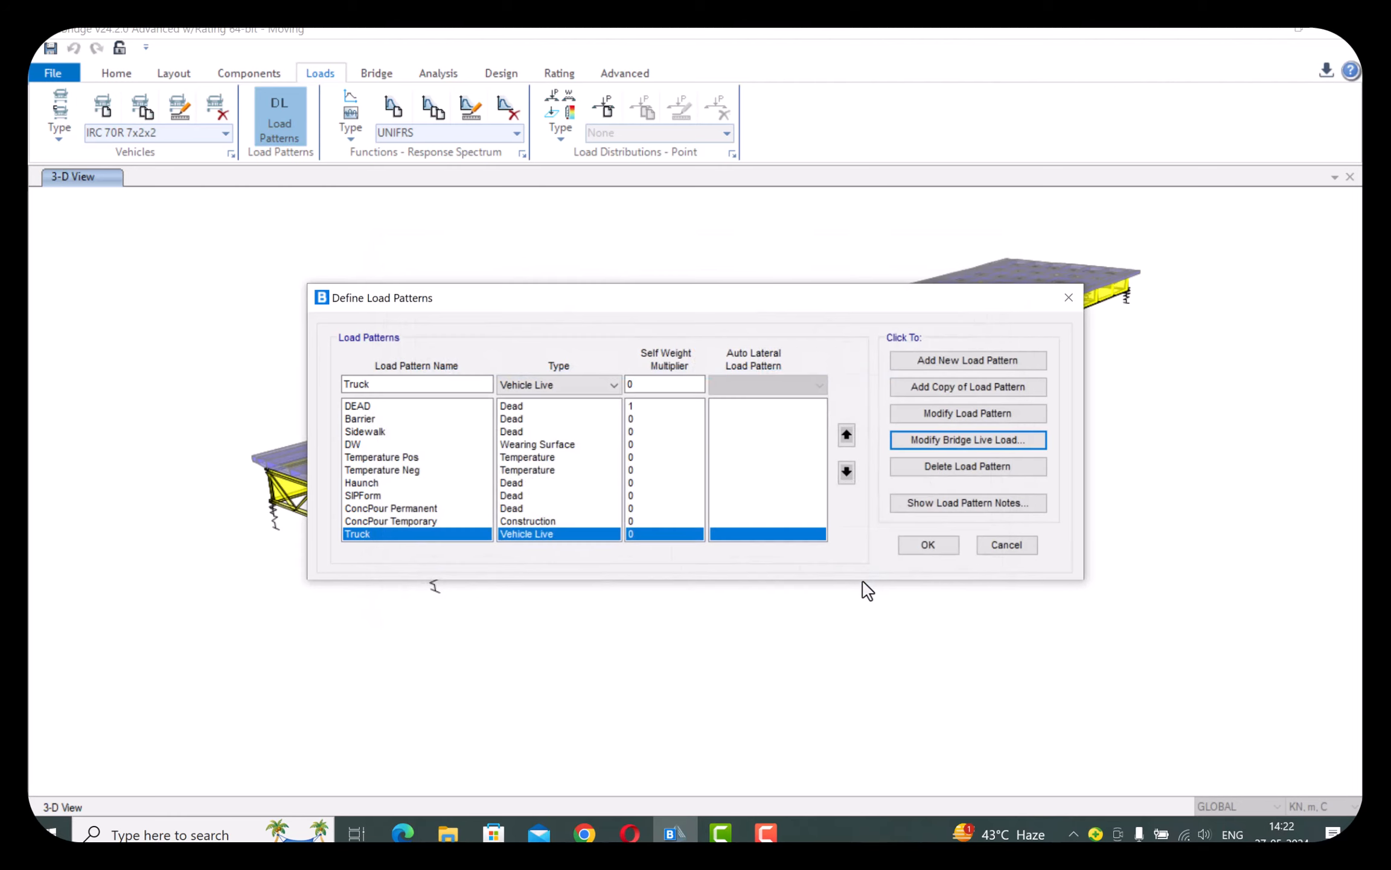
left_click(909, 543)
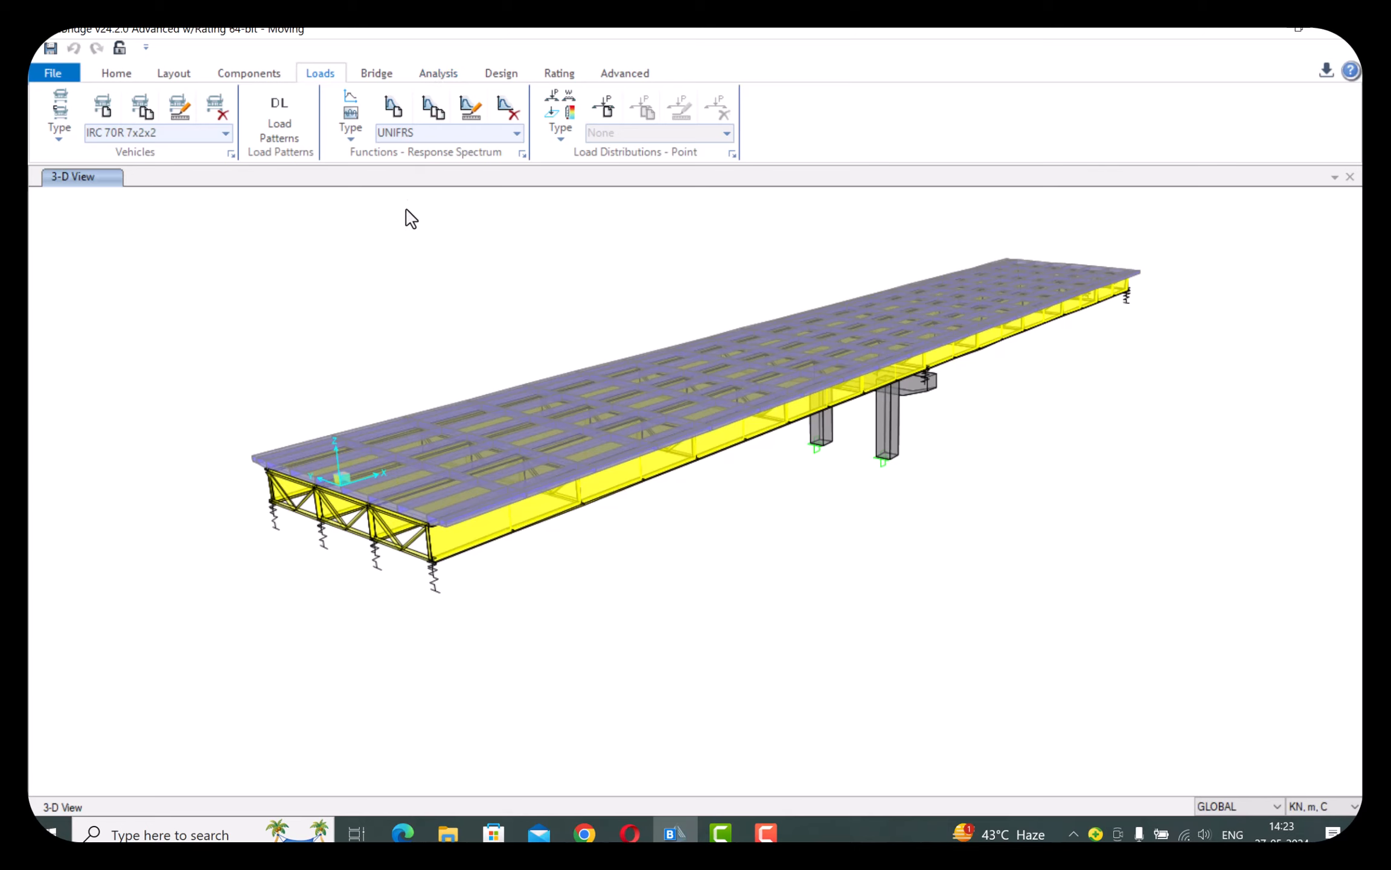
Change the Truck load case's type to Time History with a linear direct integration solution.
left_click(440, 74)
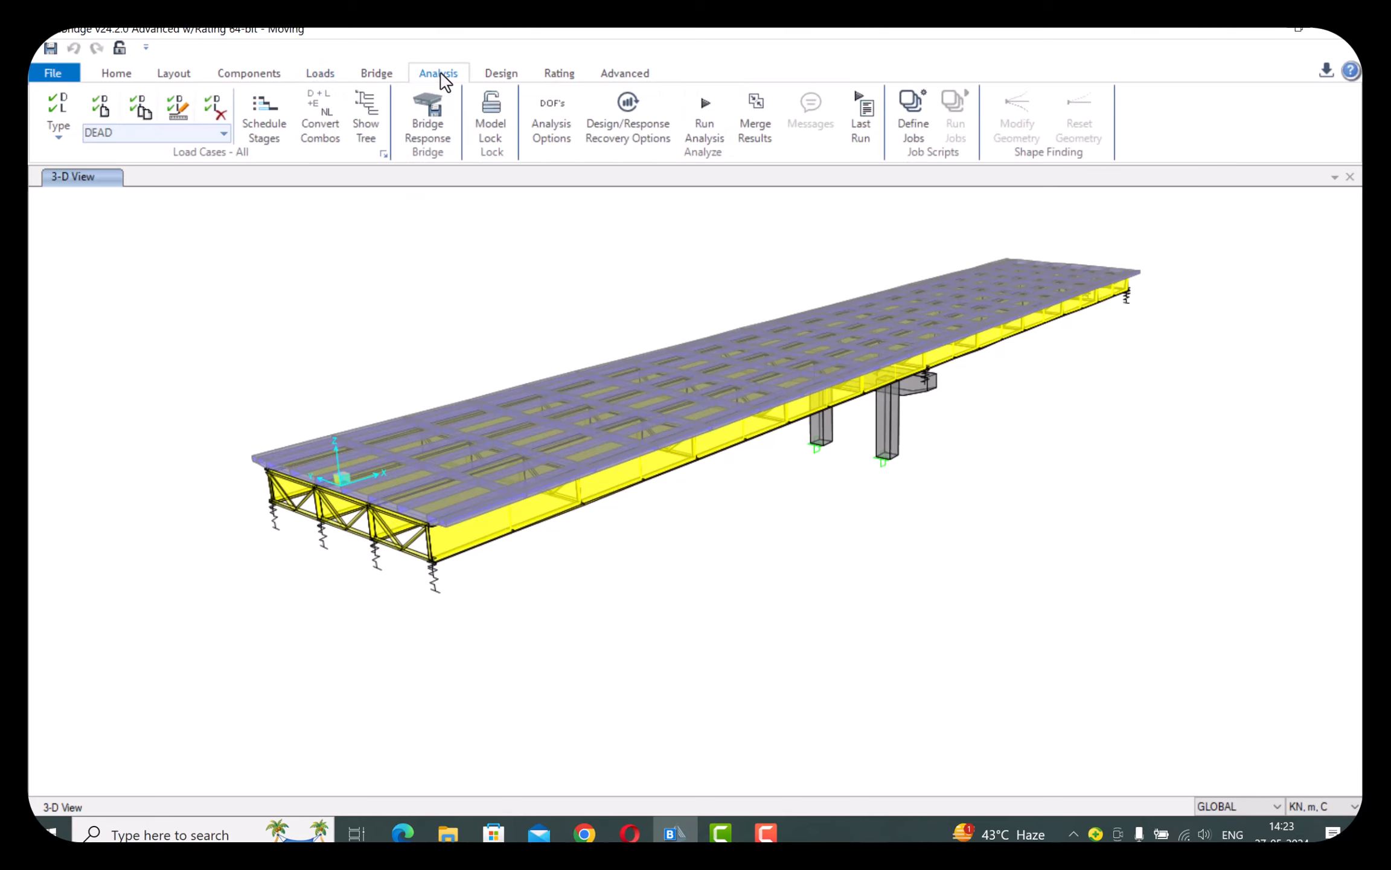
left_click(224, 134)
left_click(151, 171)
left_click(177, 109)
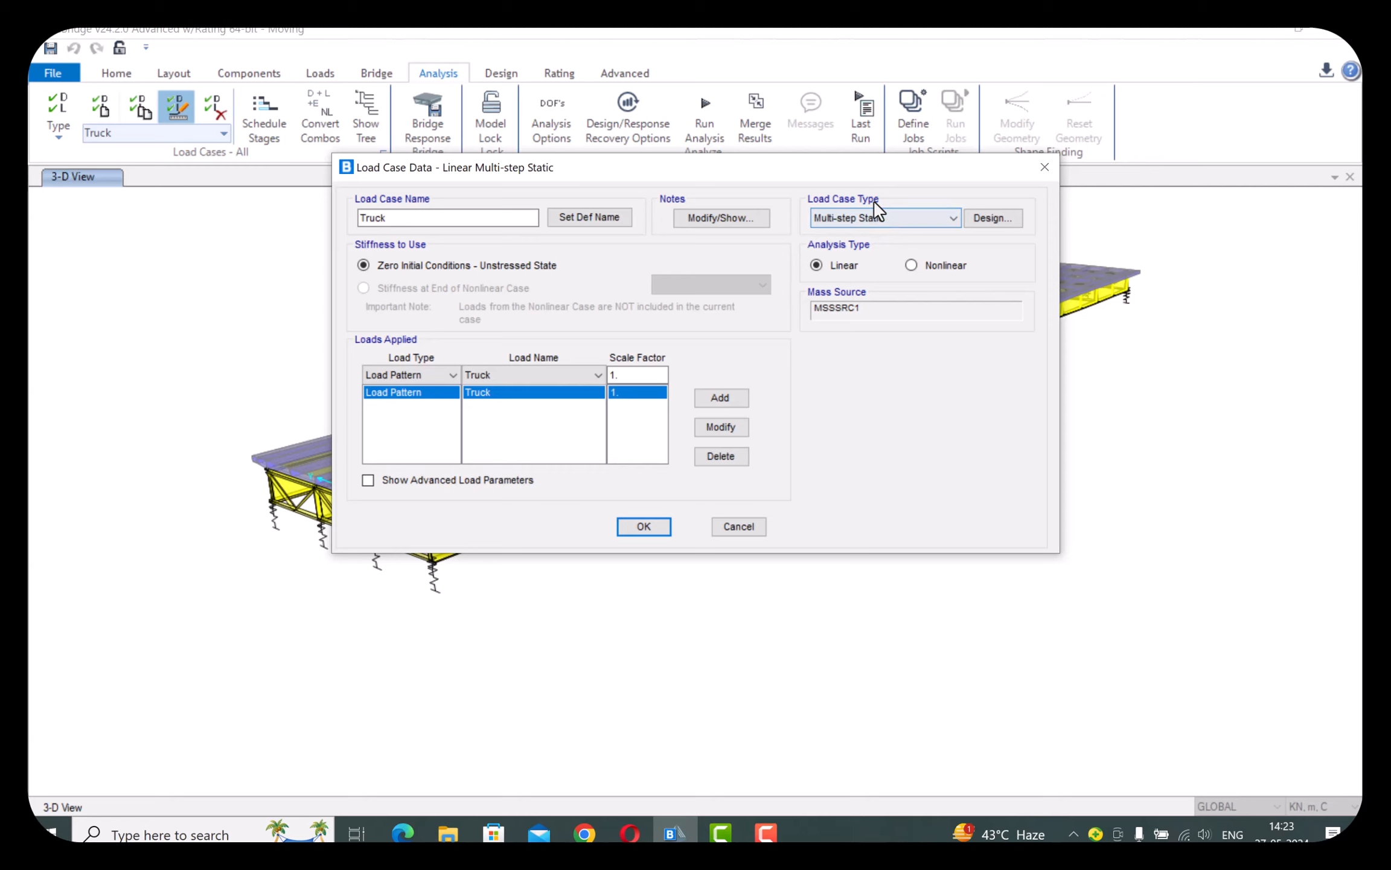
left_click(878, 222)
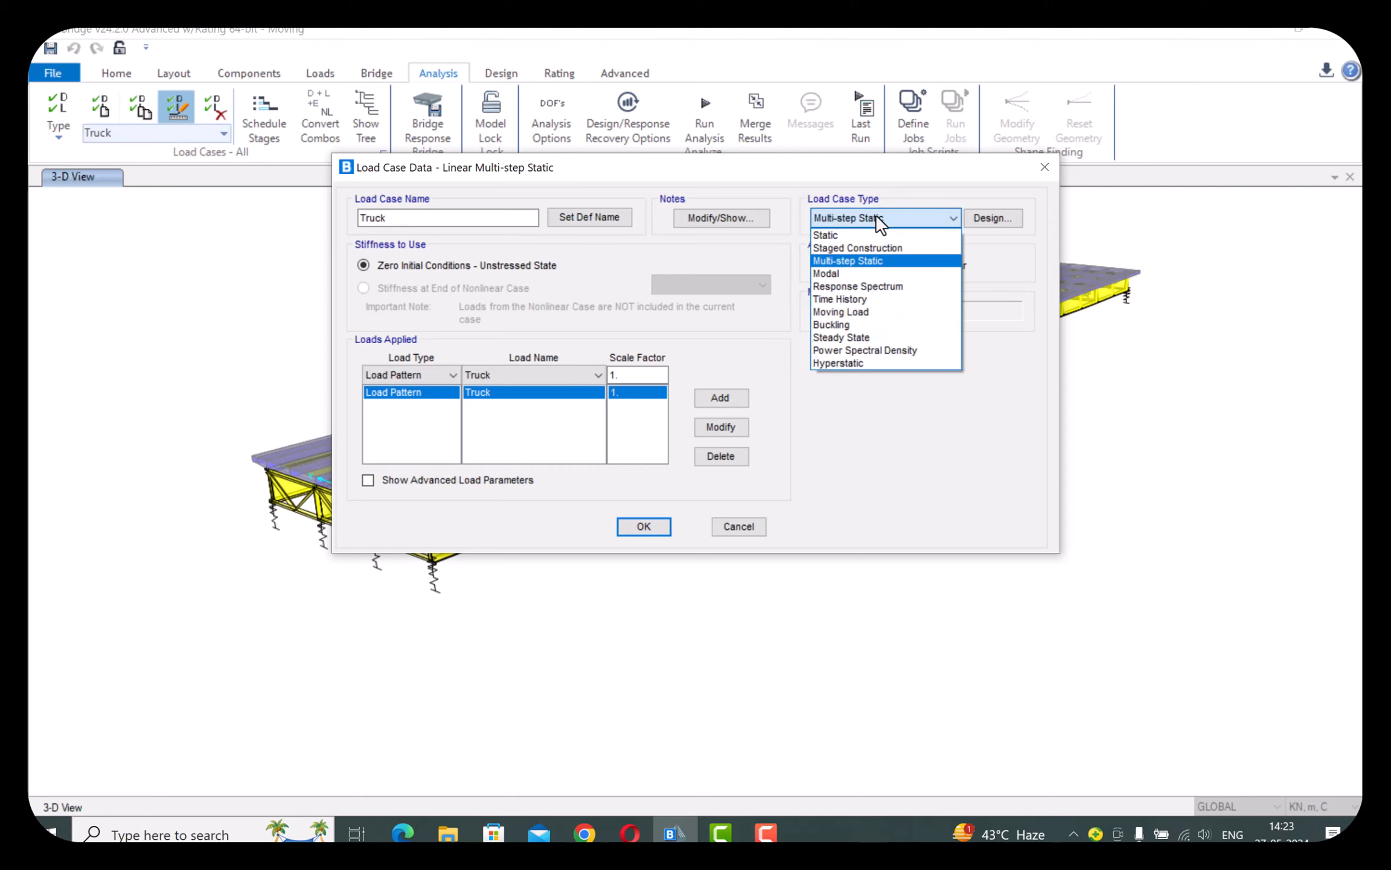
left_click(863, 300)
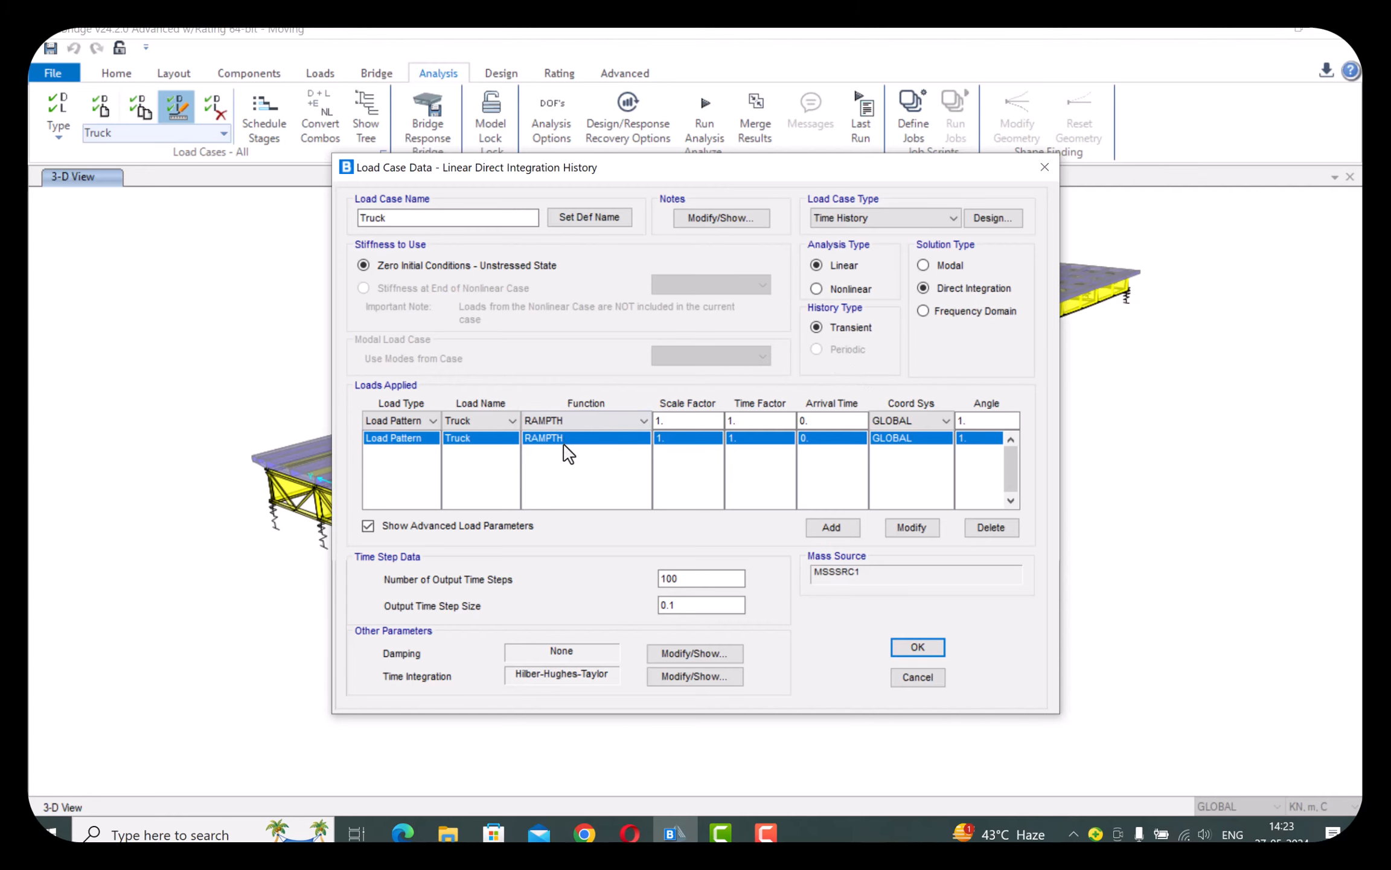
Set the Truck load case to 320 output time steps with a step size of 0.05, and accept it.
double_click(708, 578)
type("320")
left_click(701, 606)
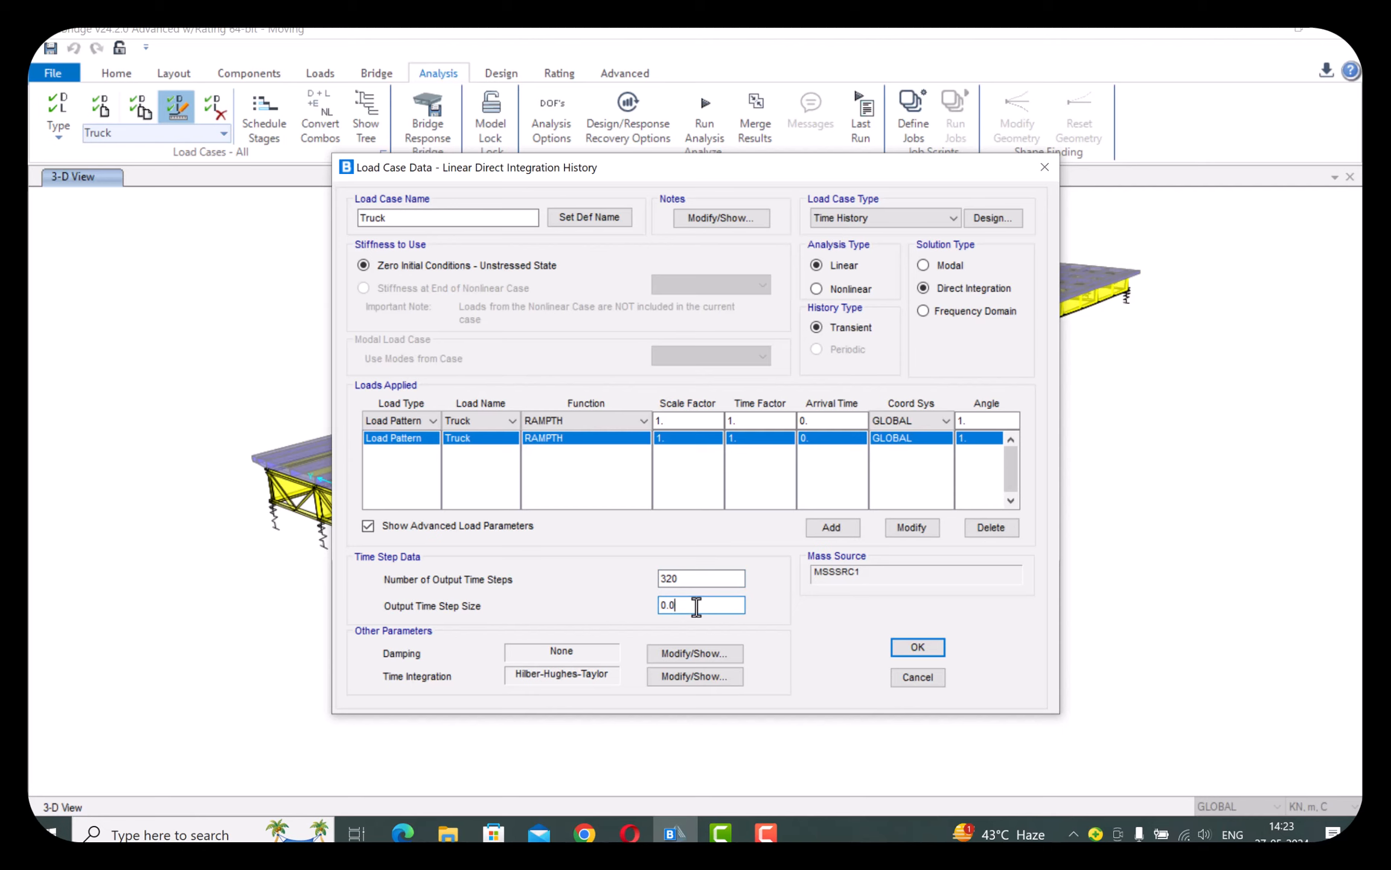
left_click(918, 648)
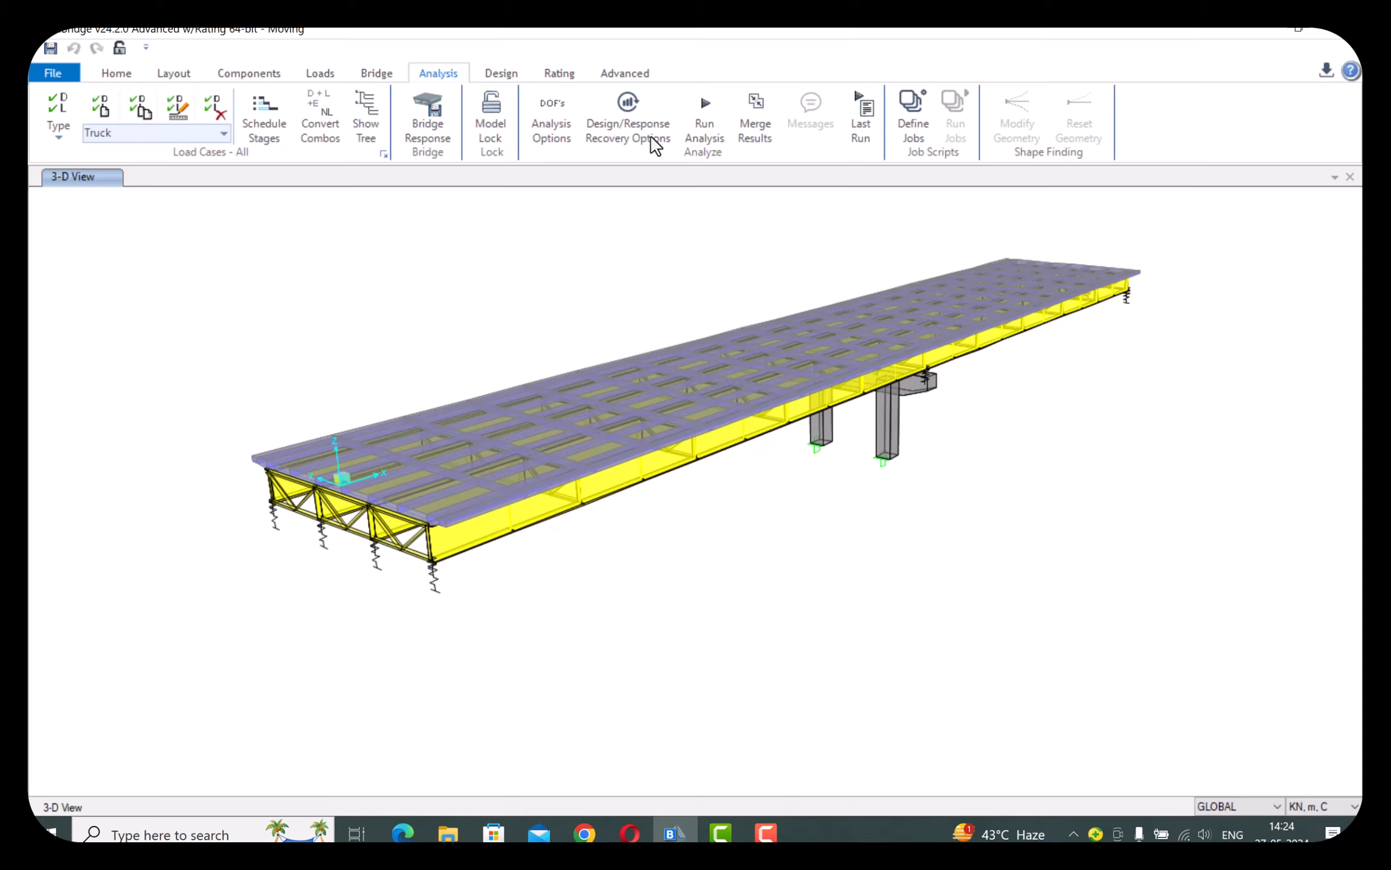
Run the analysis for the Truck load case, review the analysis log and close it.
left_click(709, 118)
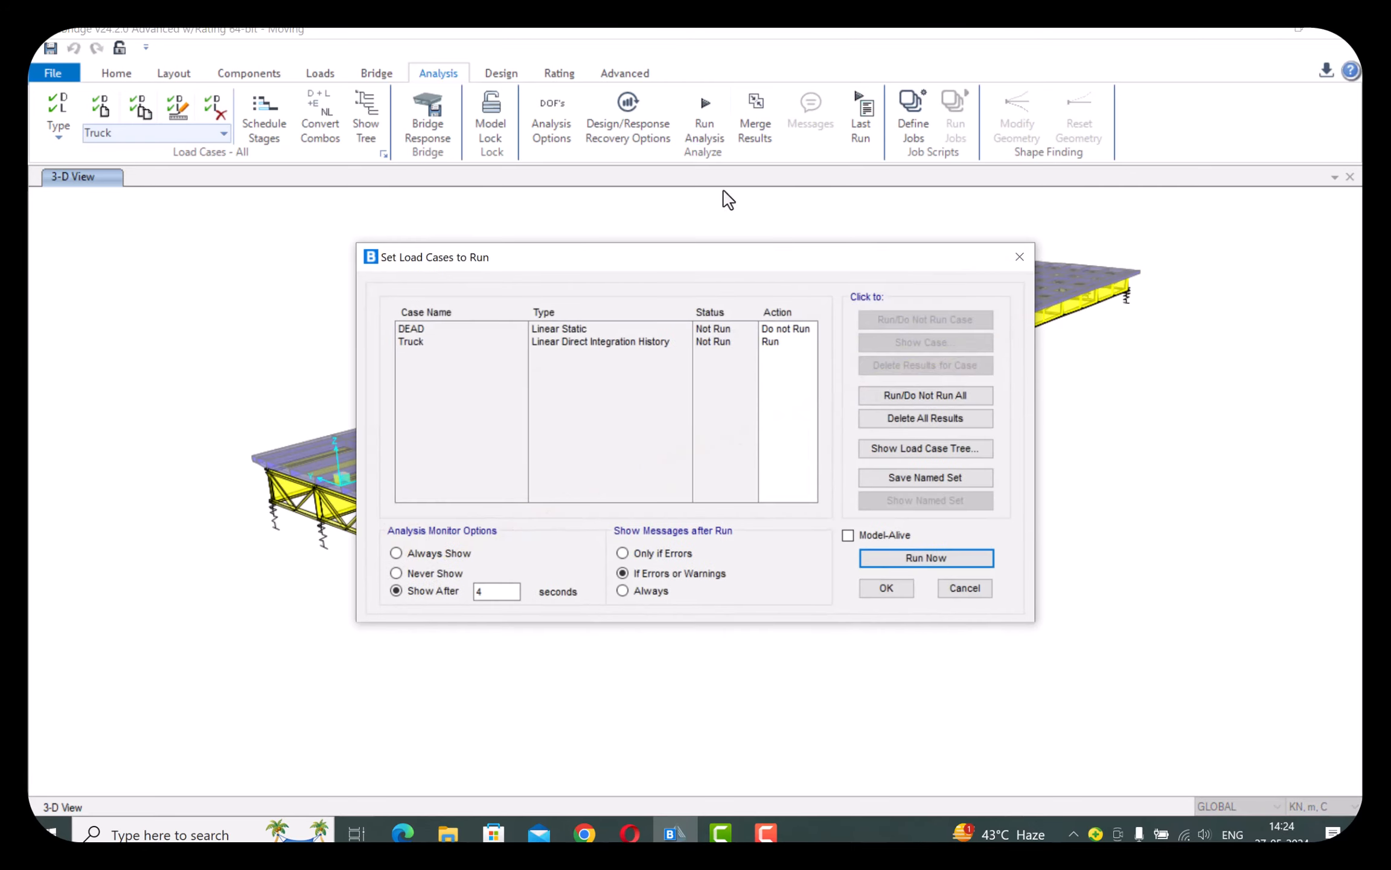
left_click(436, 342)
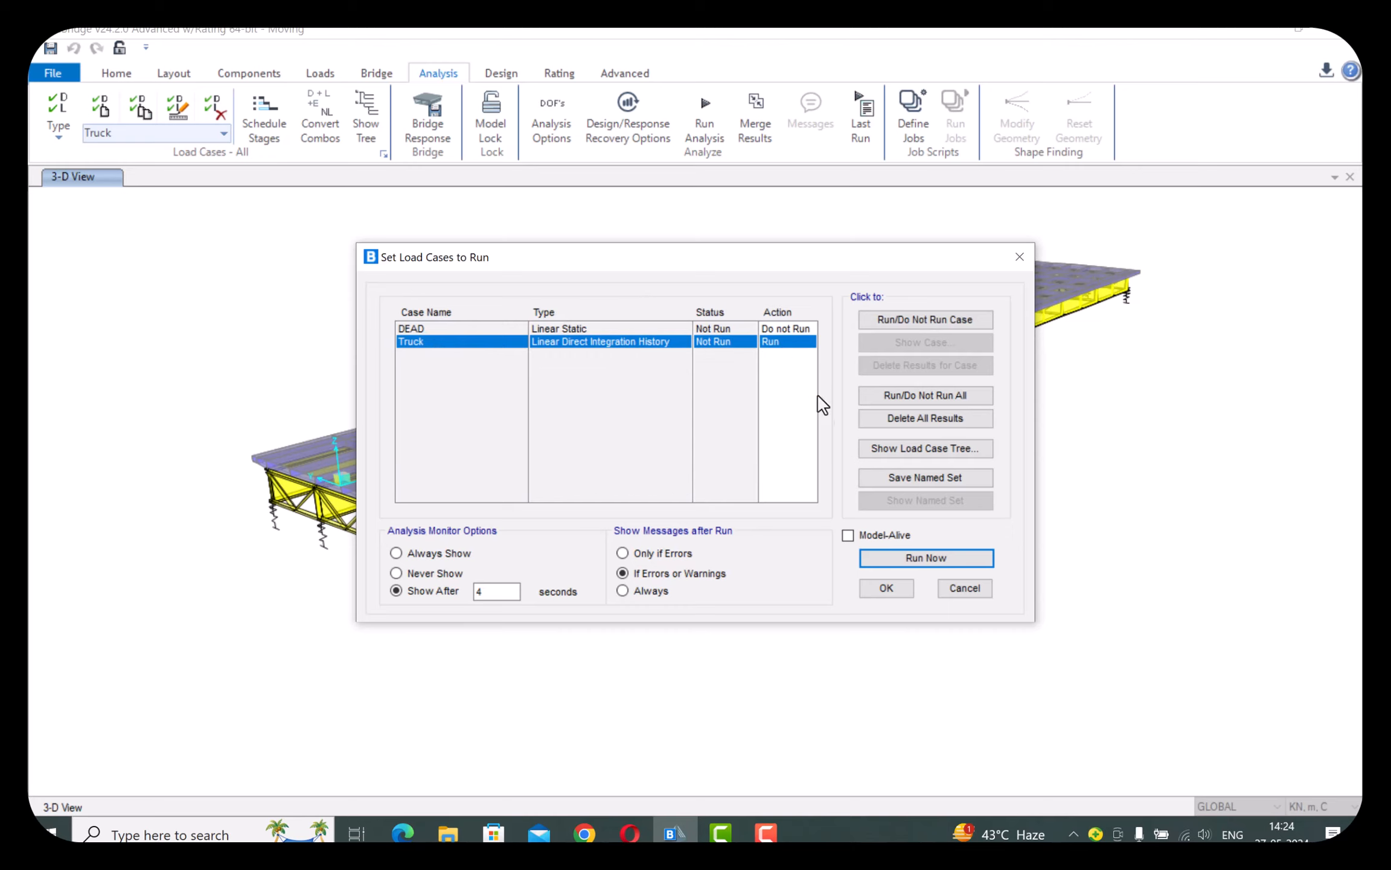
left_click(914, 558)
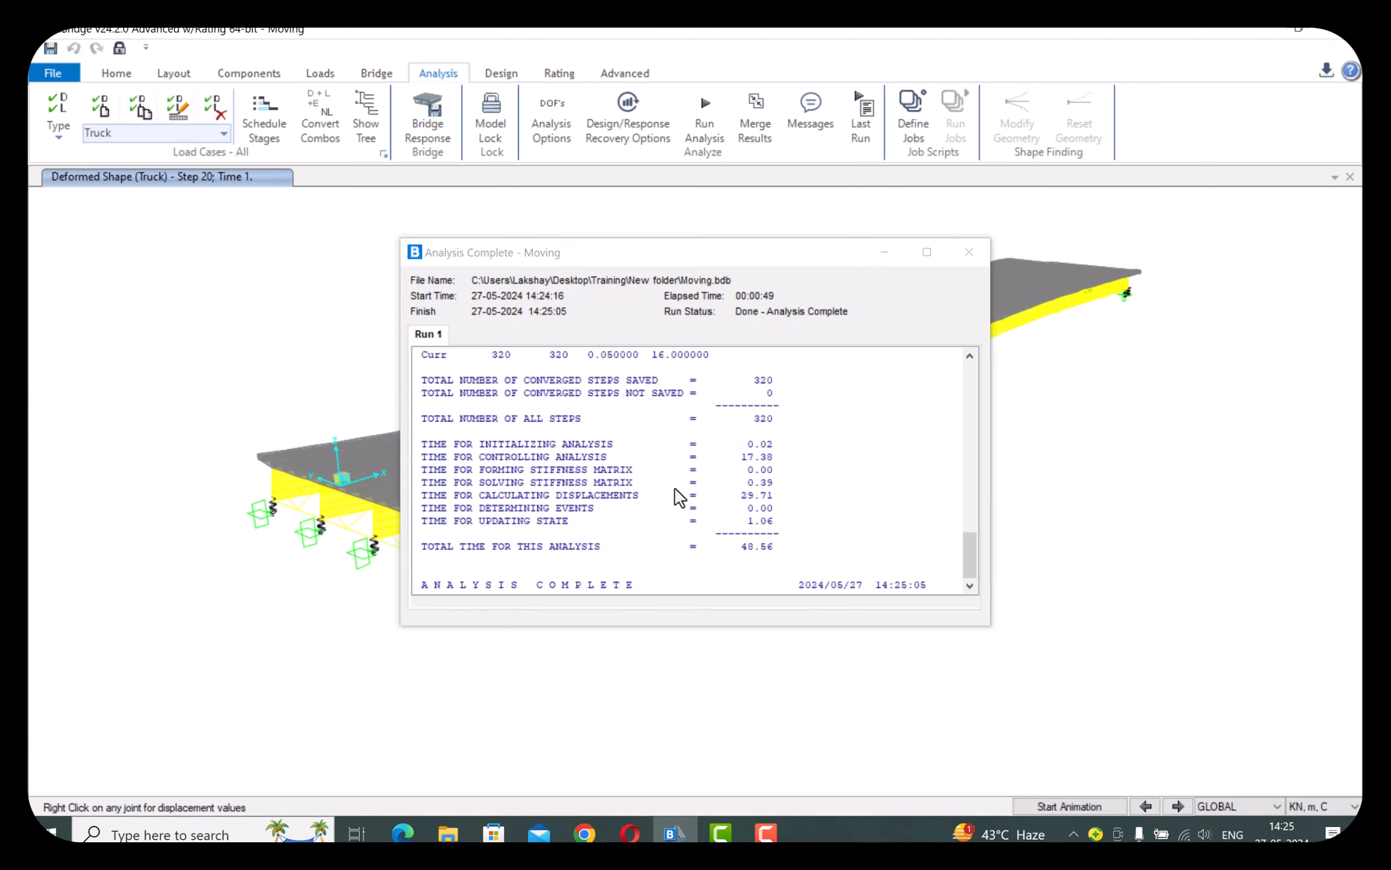
scroll(857, 503, "up", 2)
scroll(860, 503, "up", 3)
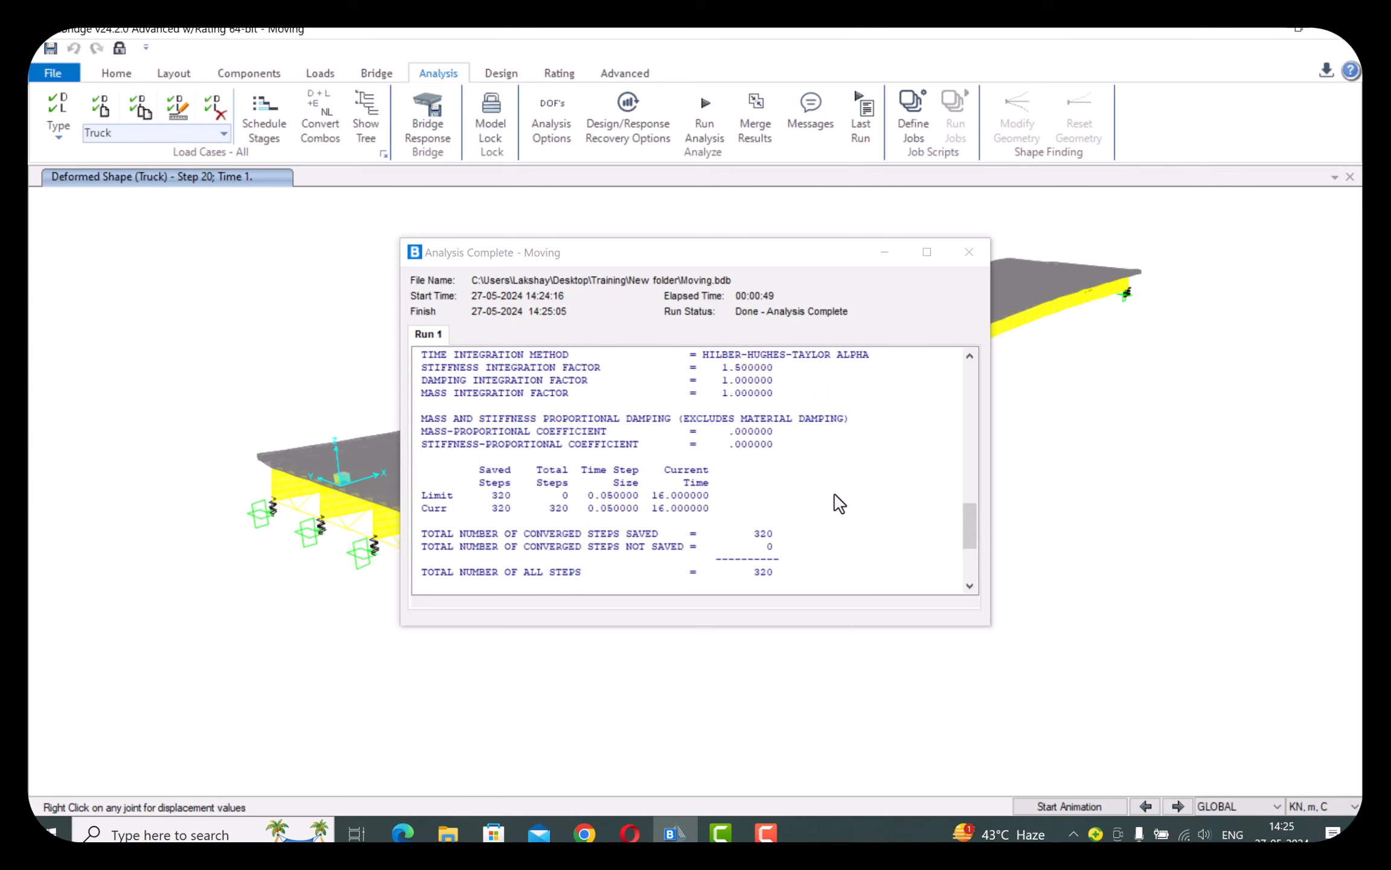
scroll(845, 495, "up", 3)
left_click(969, 253)
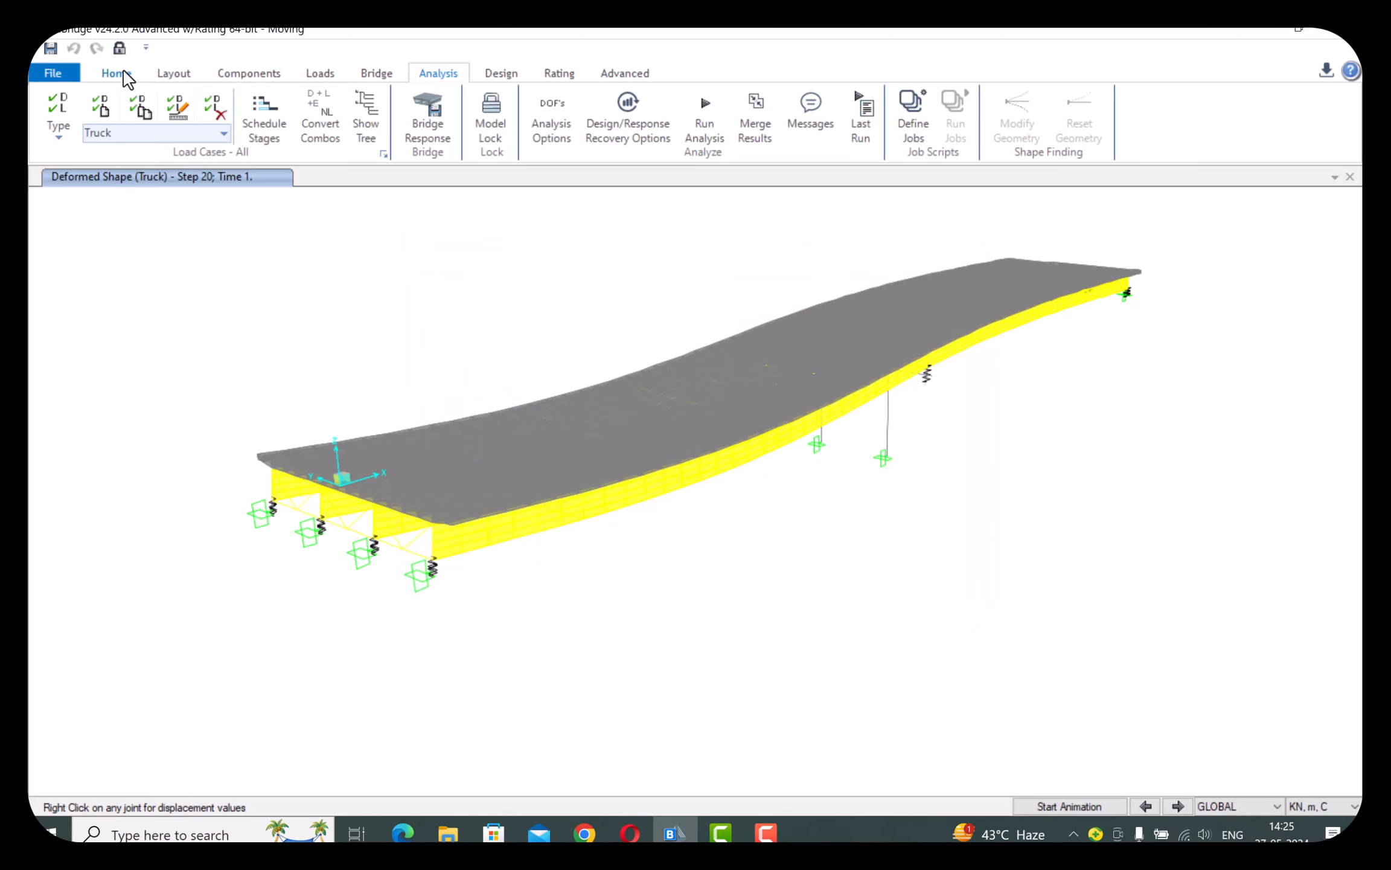
Display the deformed shape of the Truck case at a time of 2 seconds.
left_click(114, 73)
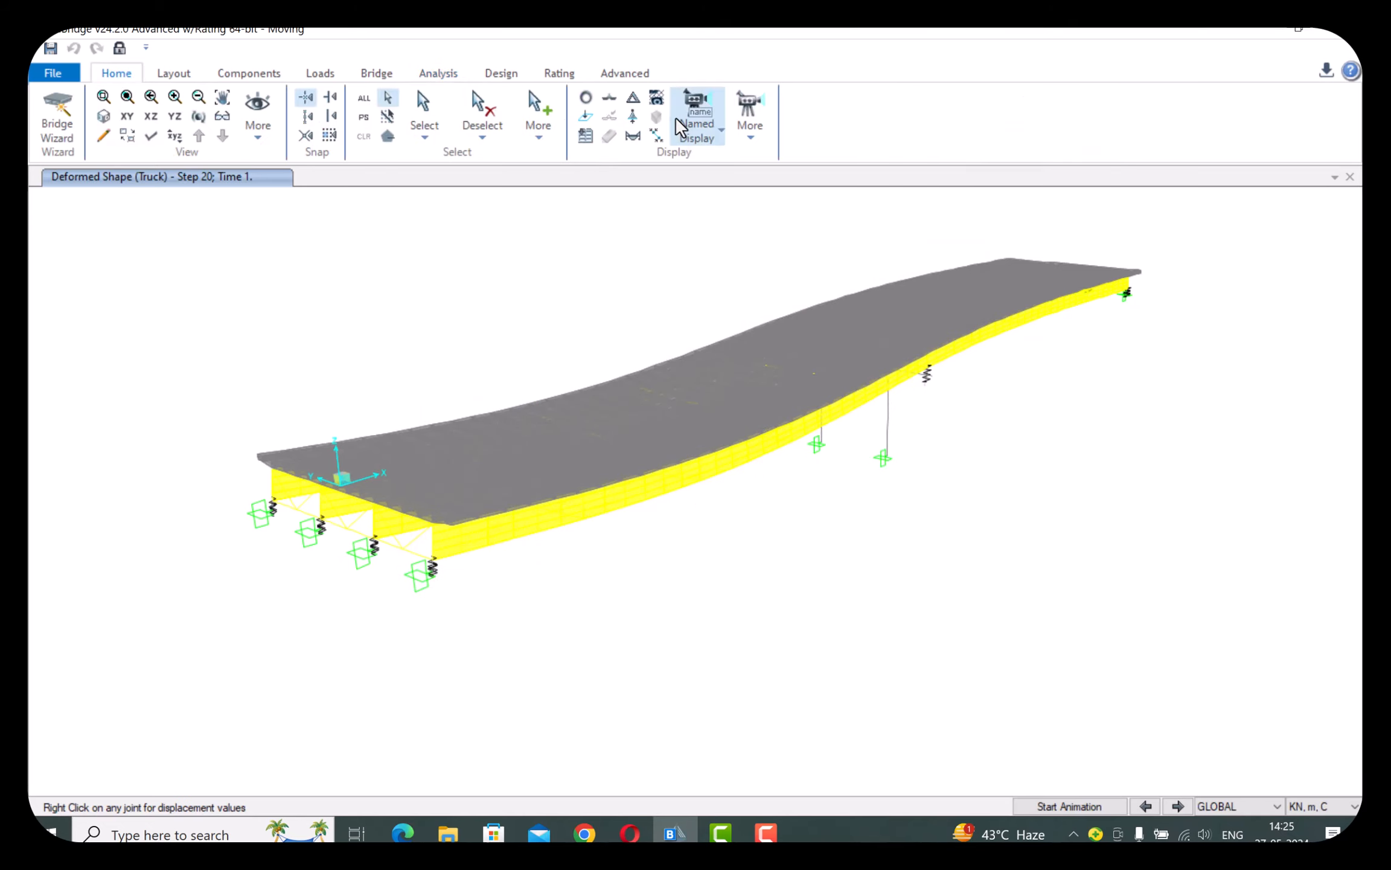
left_click(635, 103)
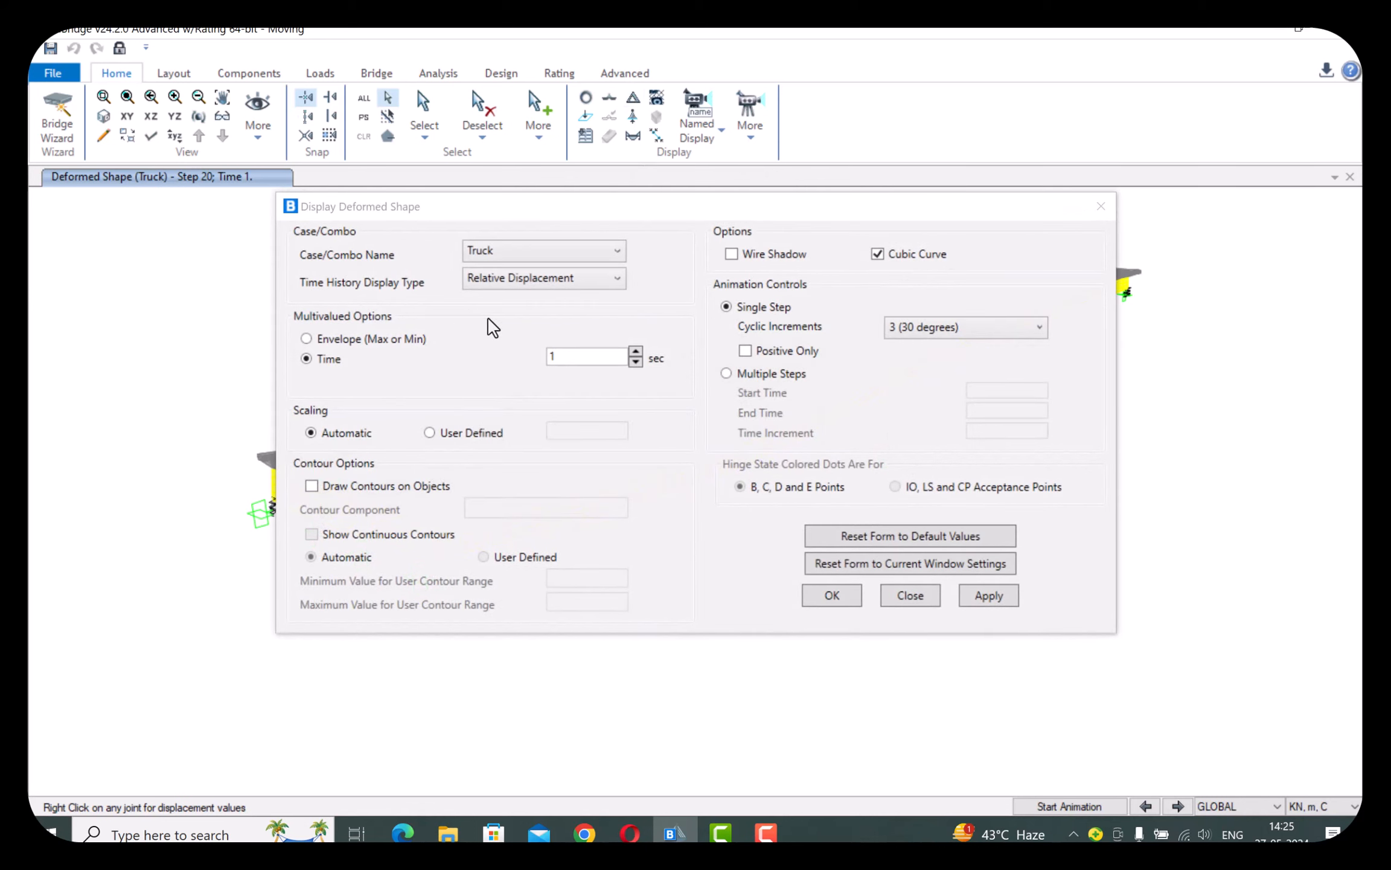
double_click(569, 356)
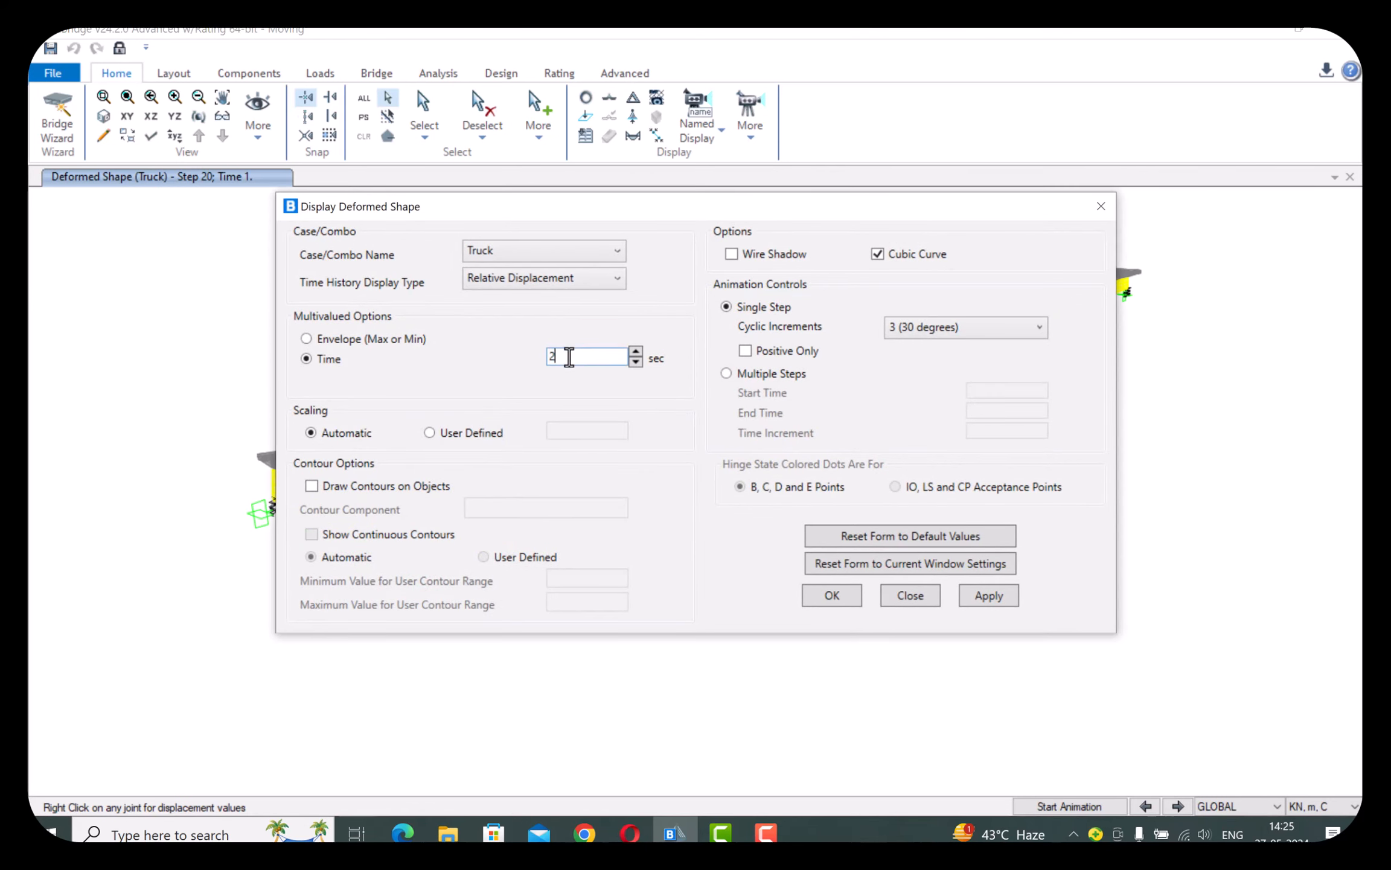
left_click(852, 602)
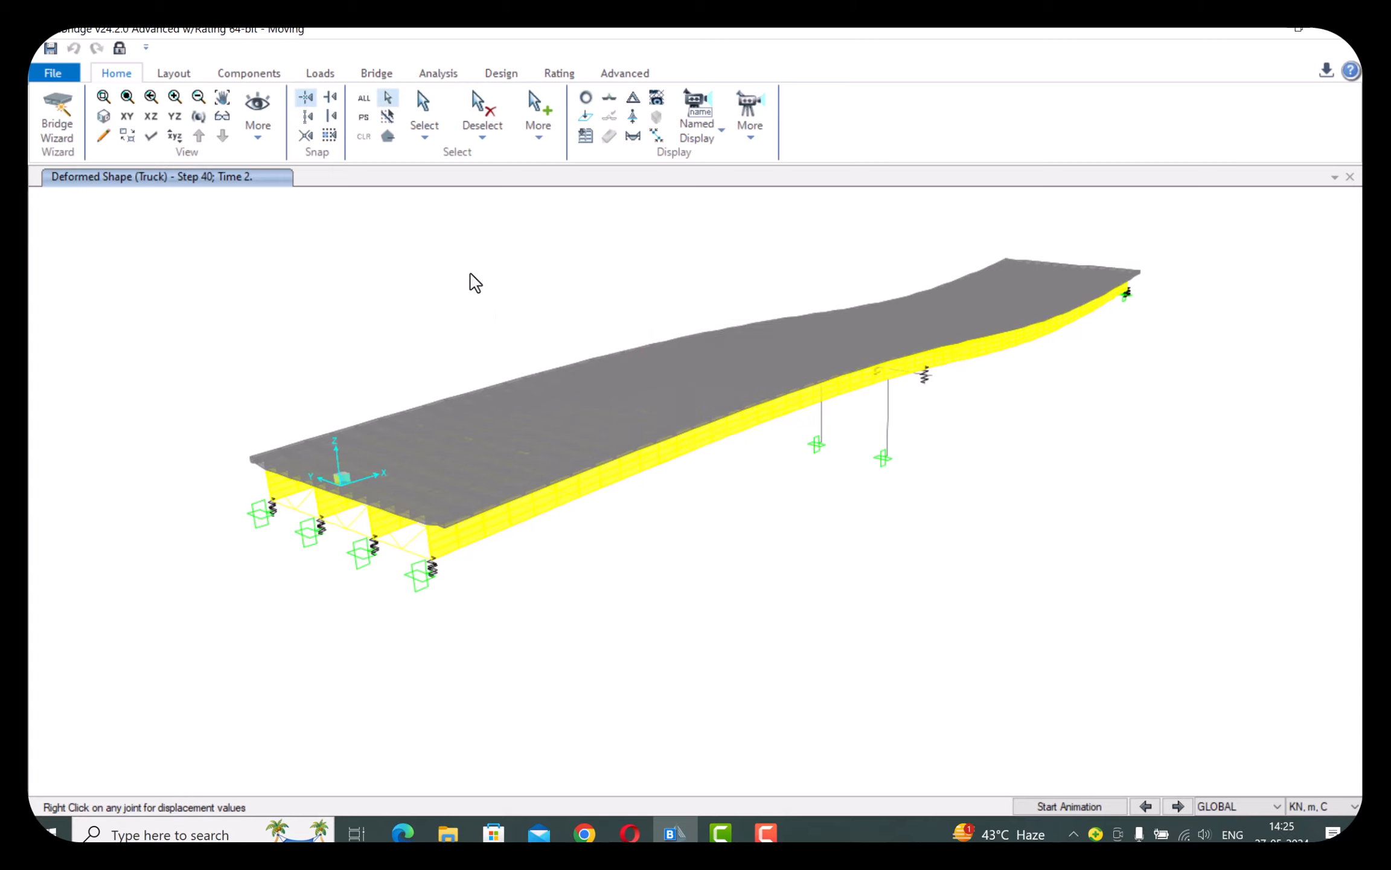
Return to the undeformed model and show the joints with their labels by turning off joint invisibility.
left_click(586, 96)
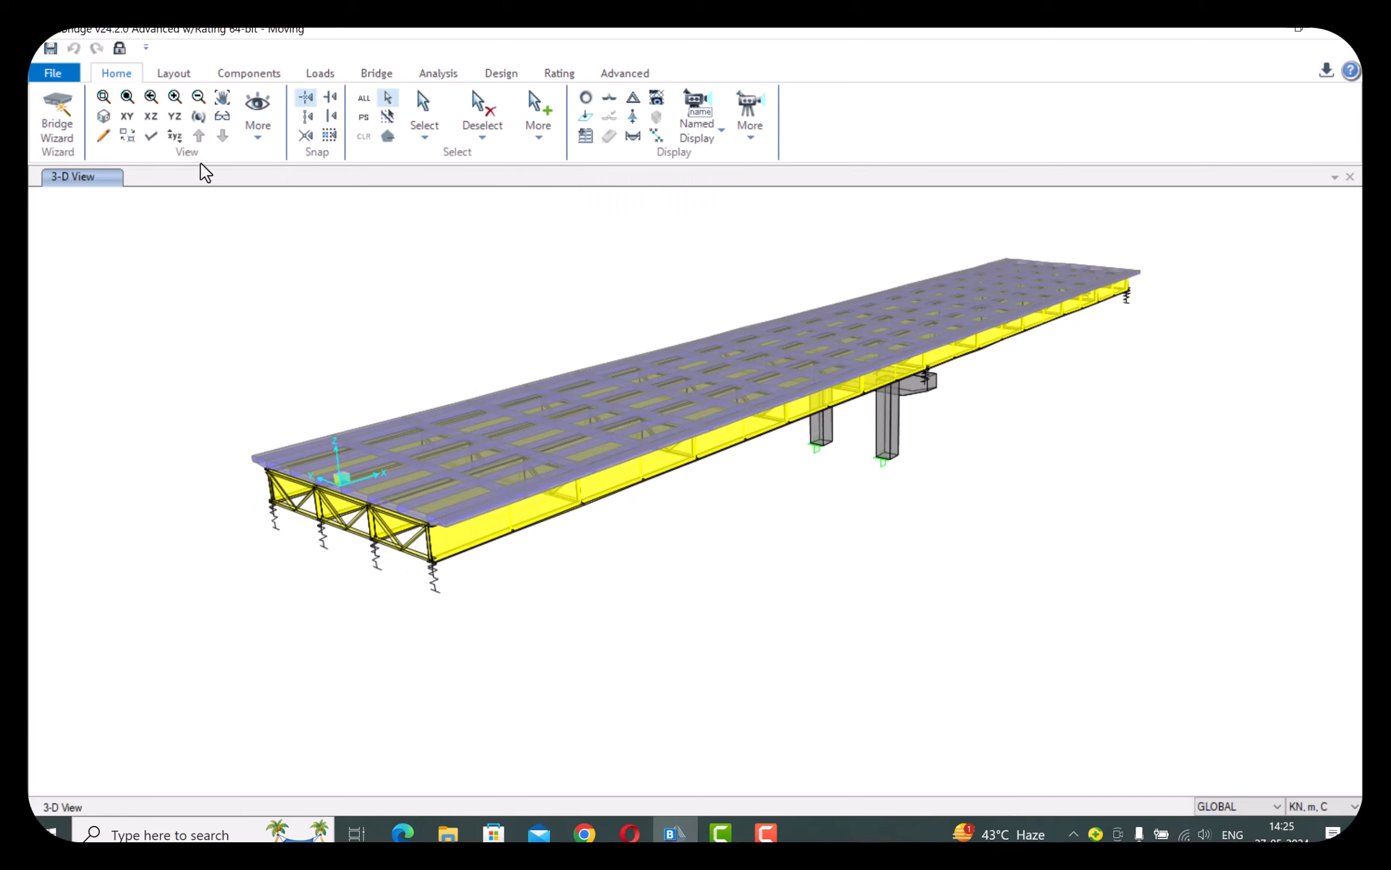
left_click(151, 136)
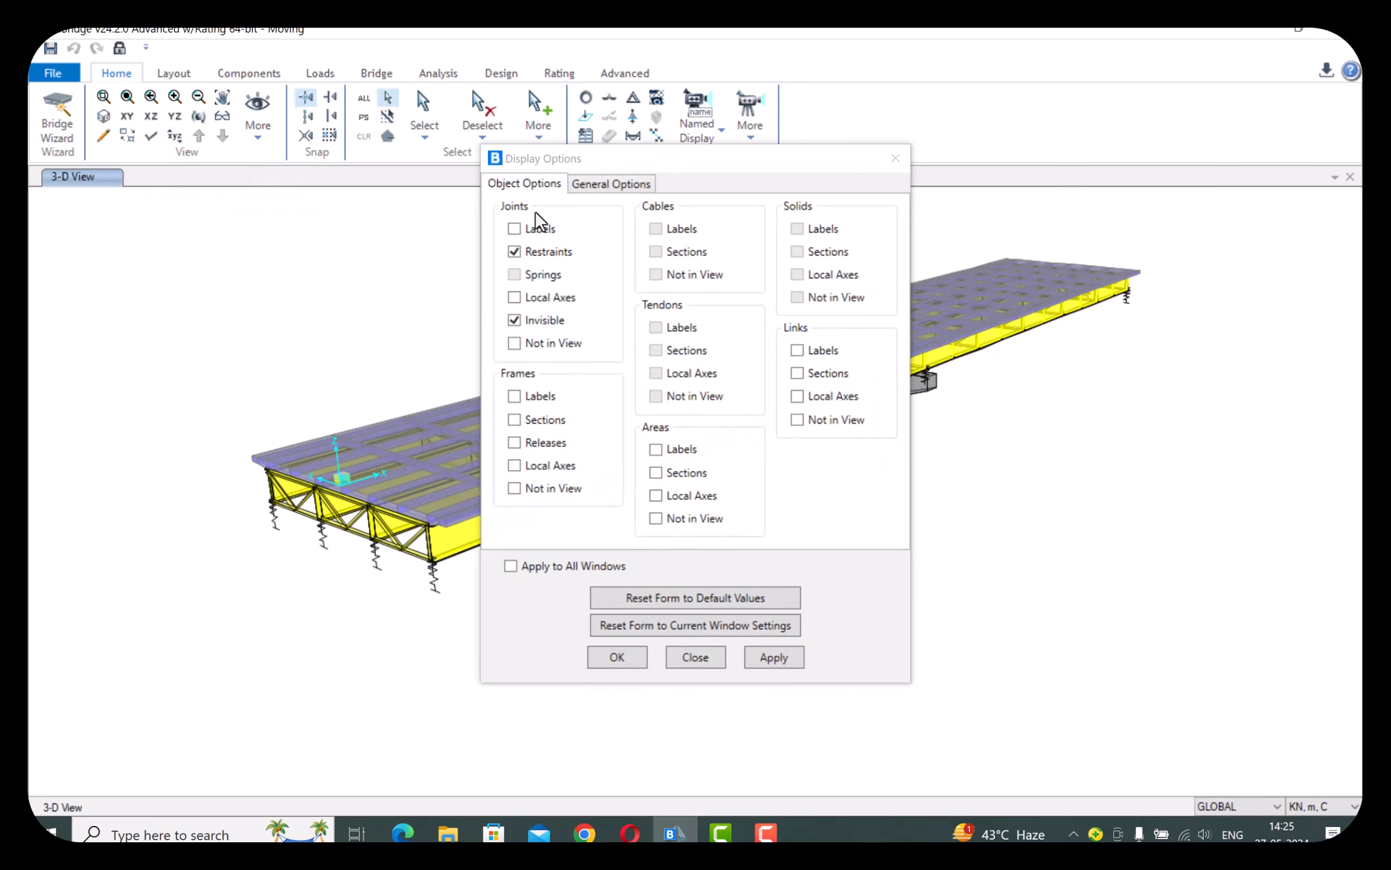
left_click(534, 321)
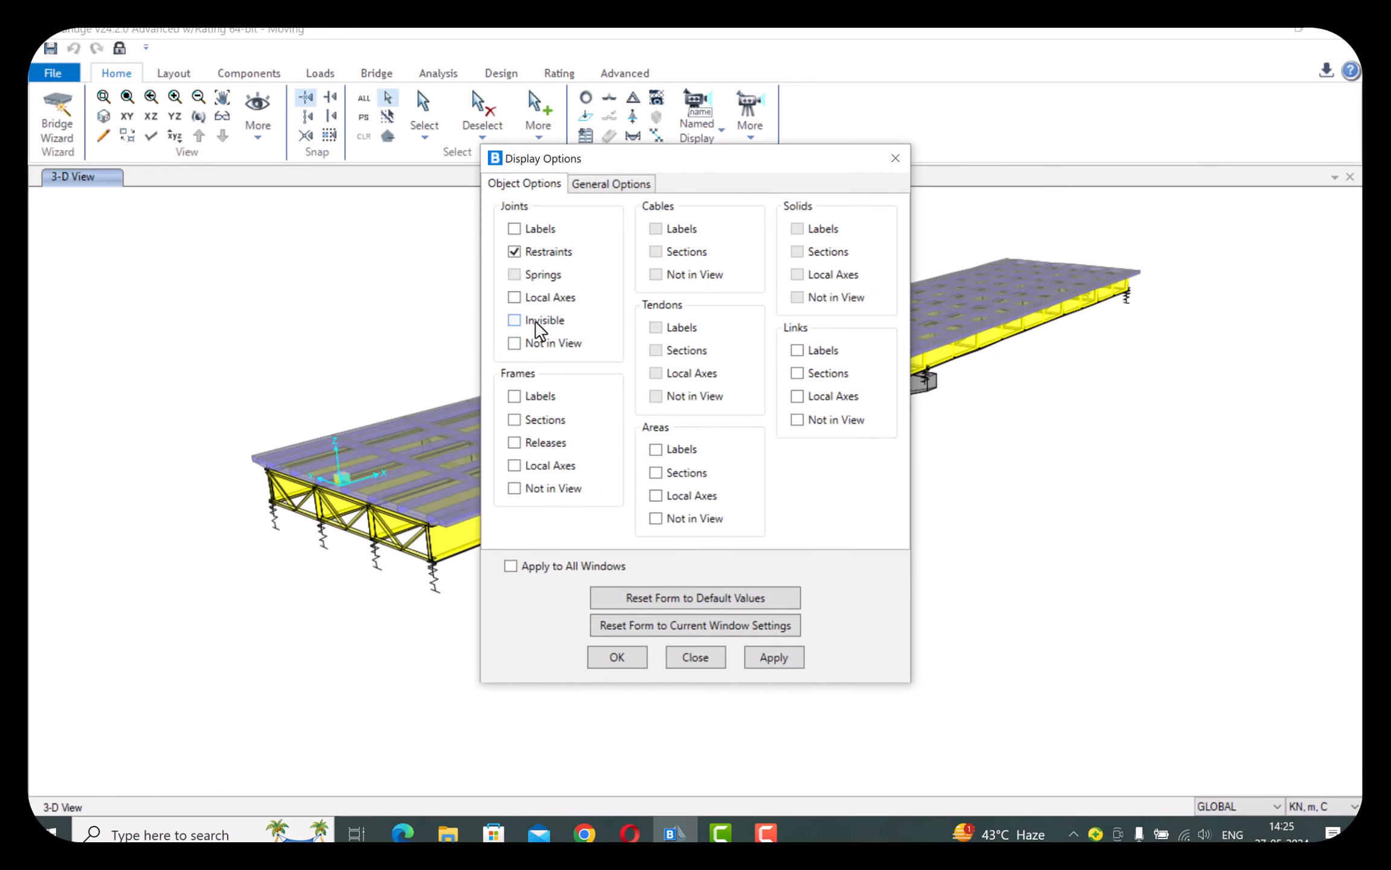
left_click(537, 228)
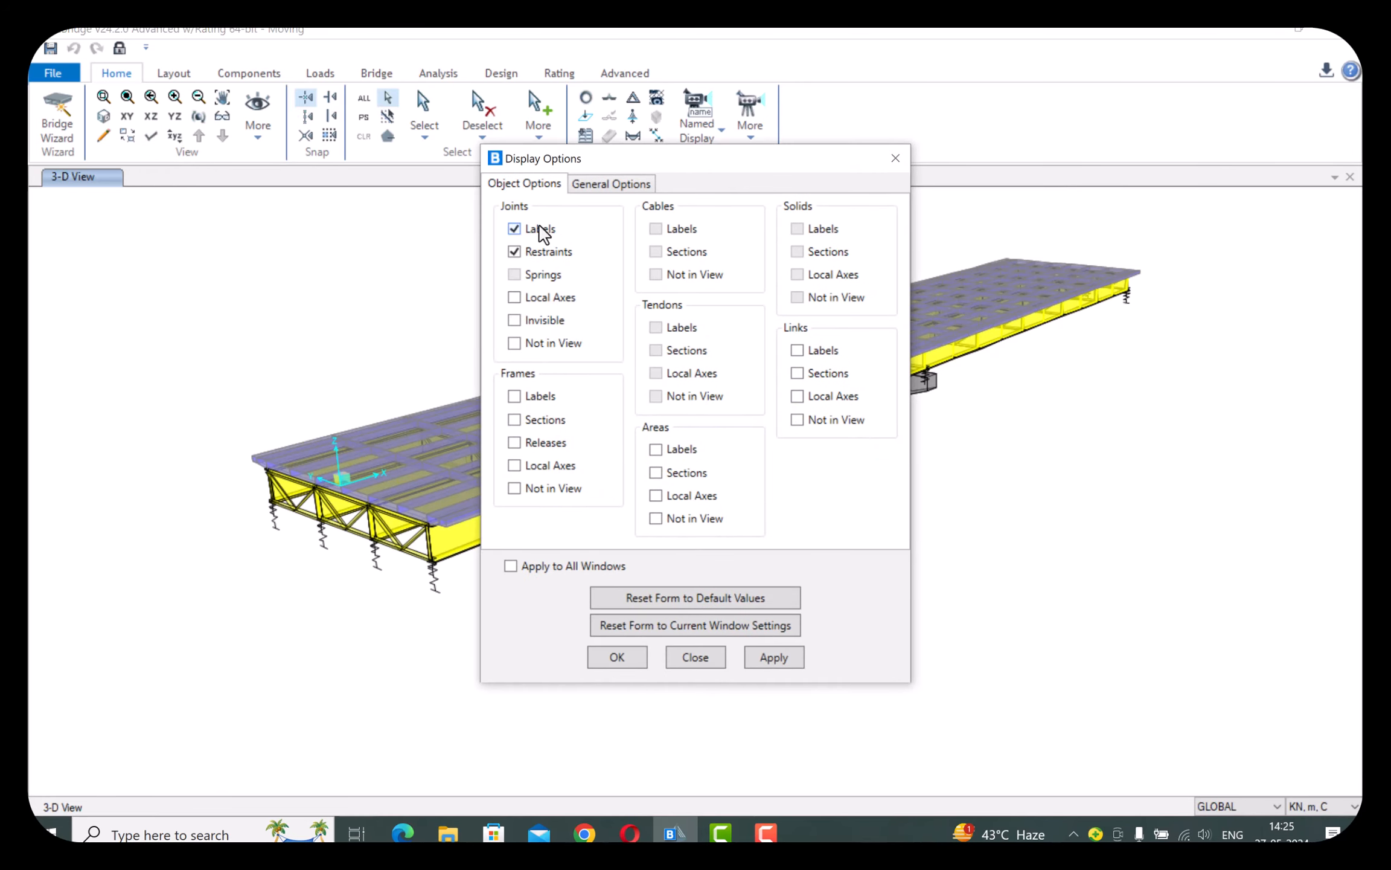
left_click(617, 657)
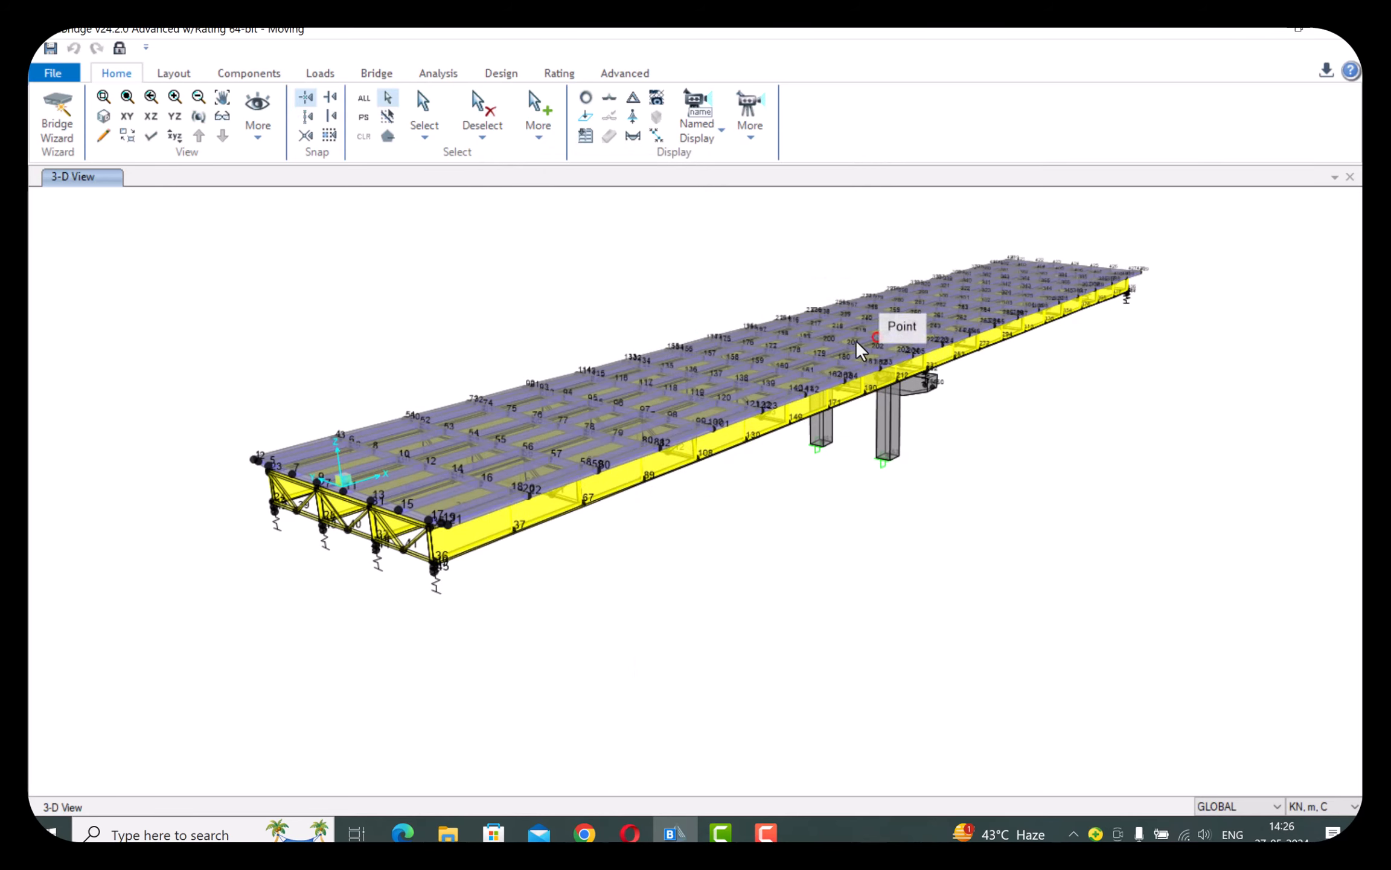
scroll(734, 360, "up", 6)
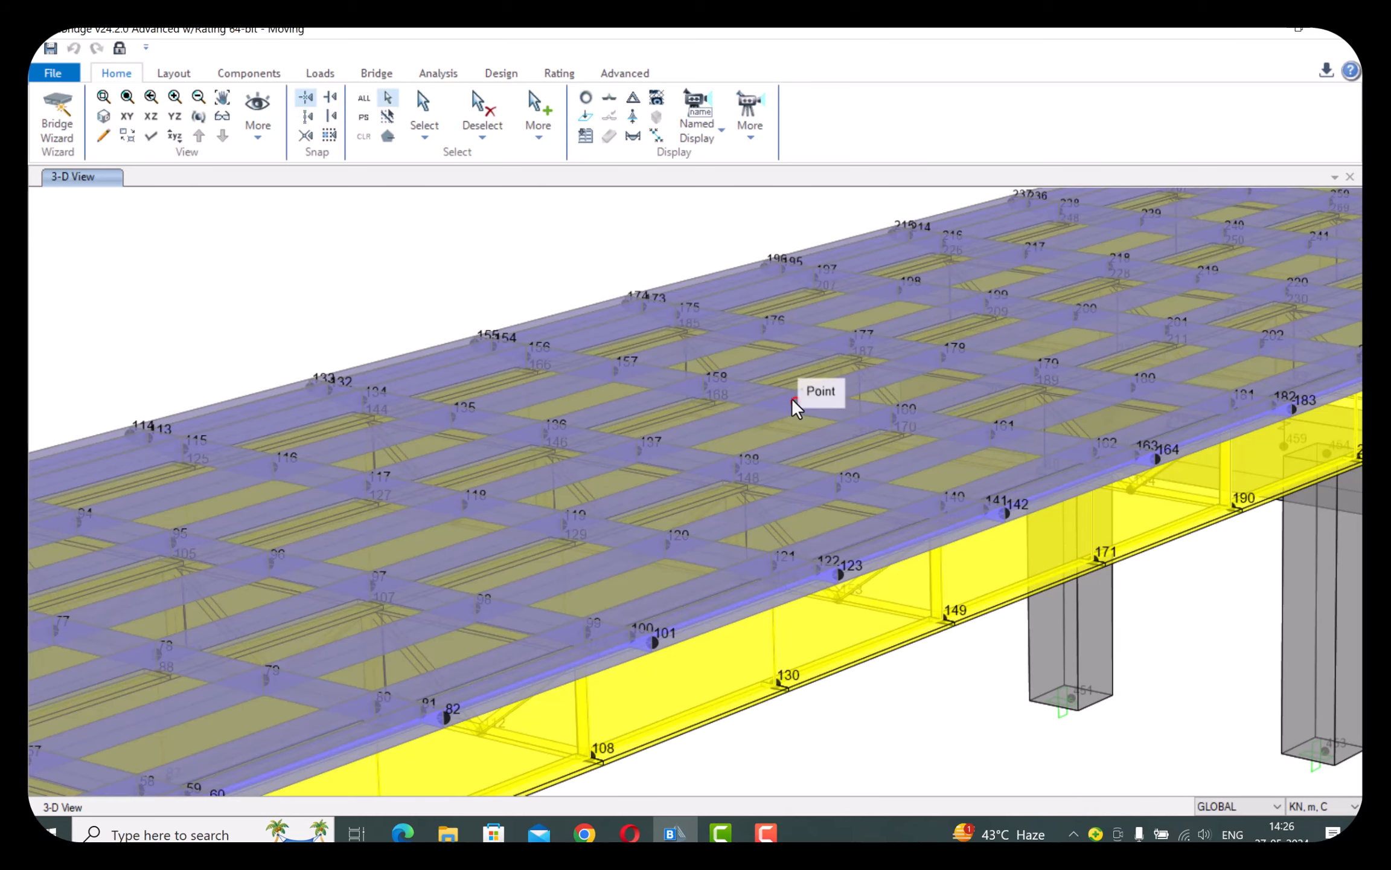
Select joint 159 and, in the Truck case's plot function definition, replace Joint158 with Joint159 as the vertical function.
left_click(795, 400)
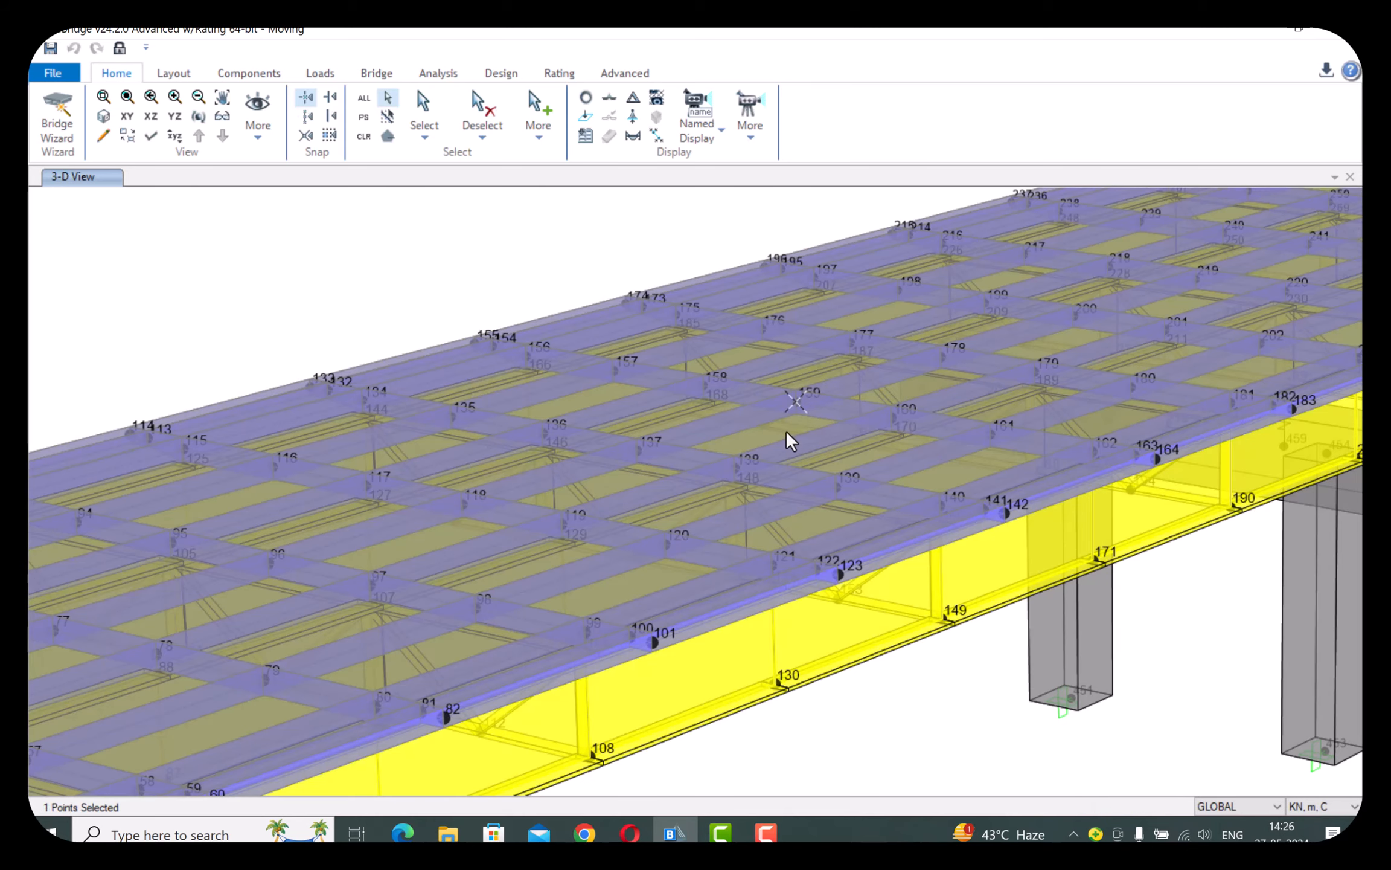
left_click(751, 120)
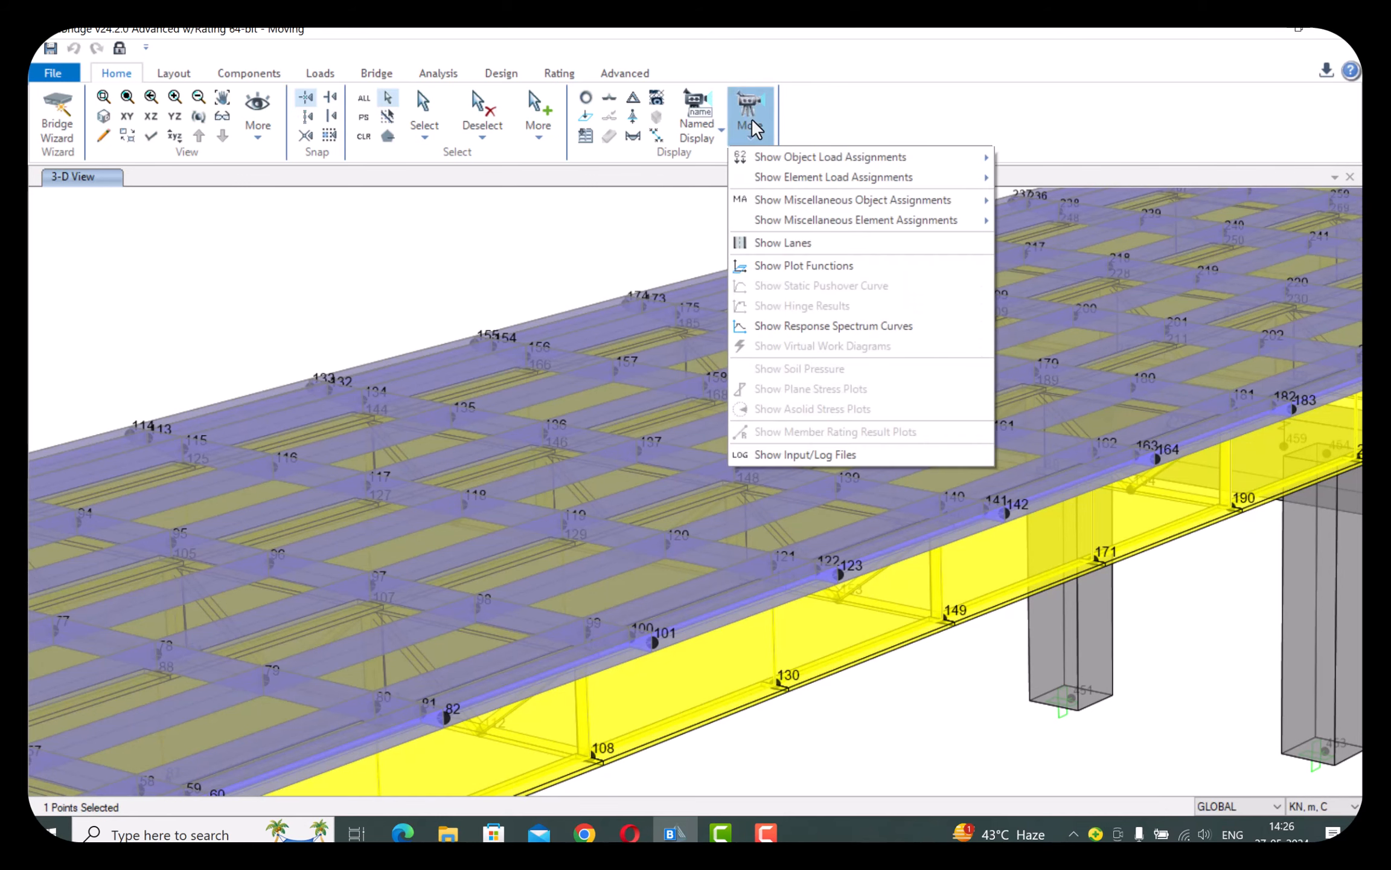
left_click(804, 266)
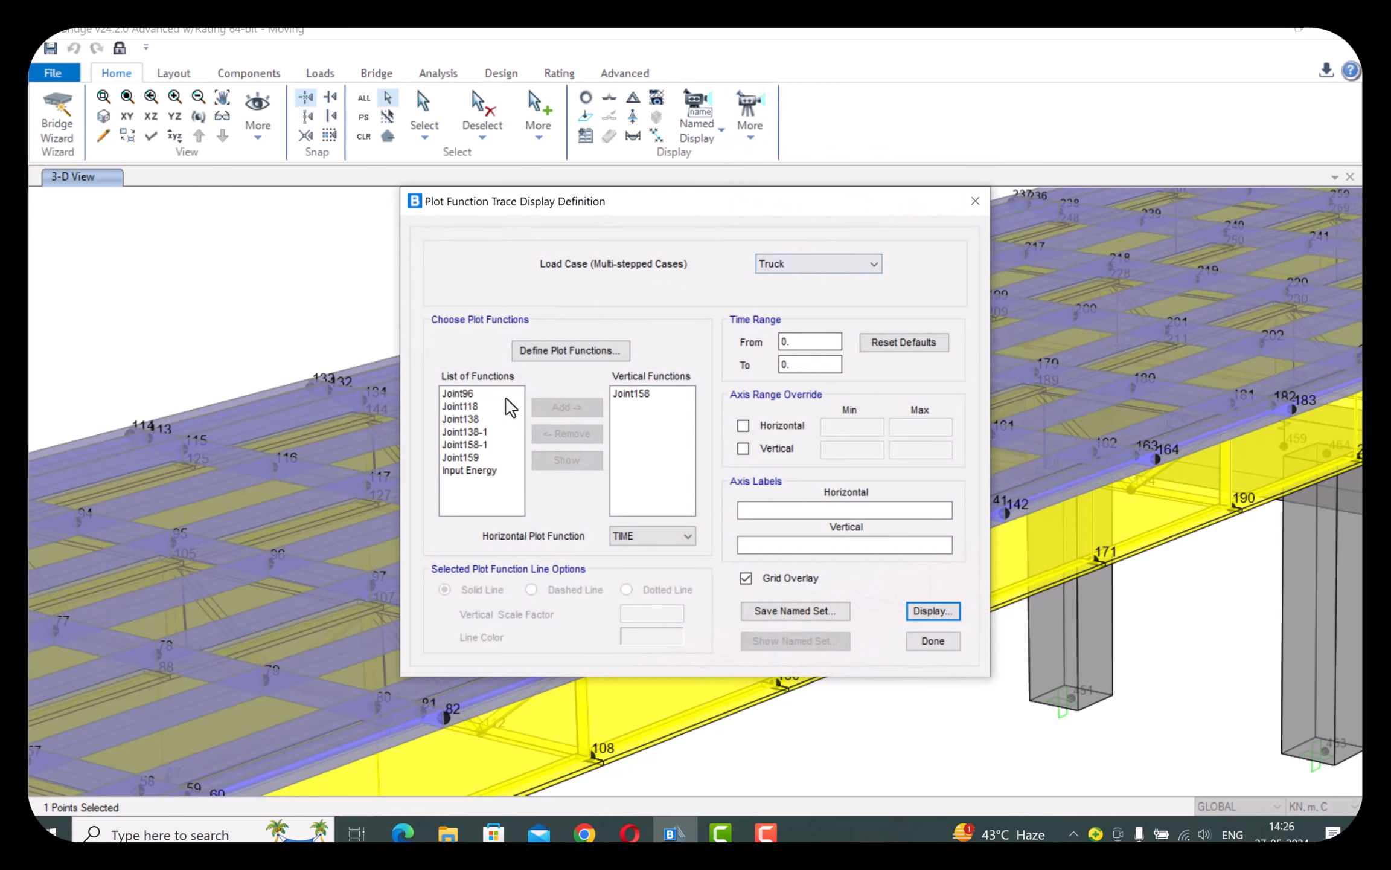
left_click(461, 458)
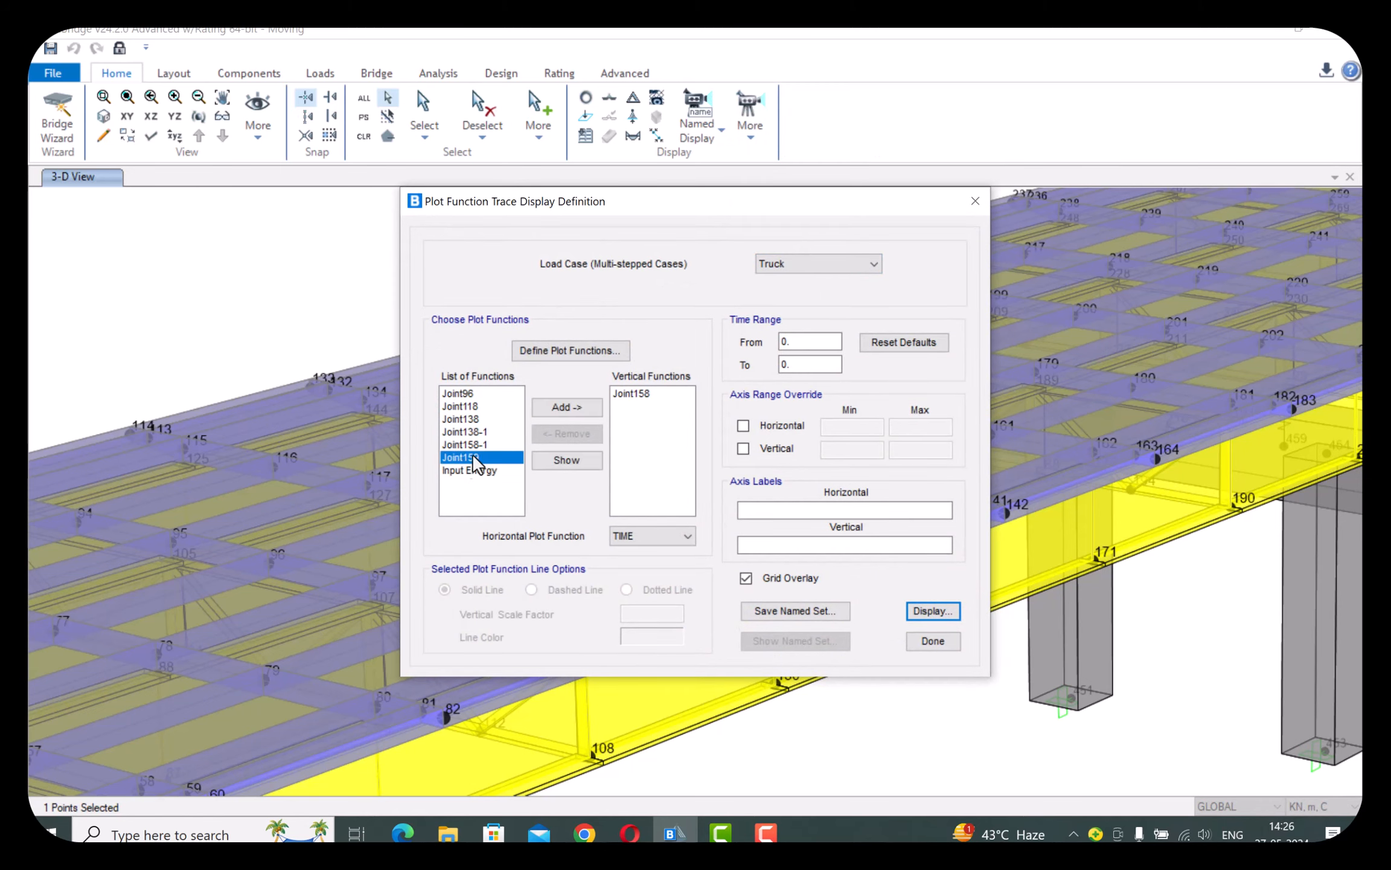
left_click(555, 407)
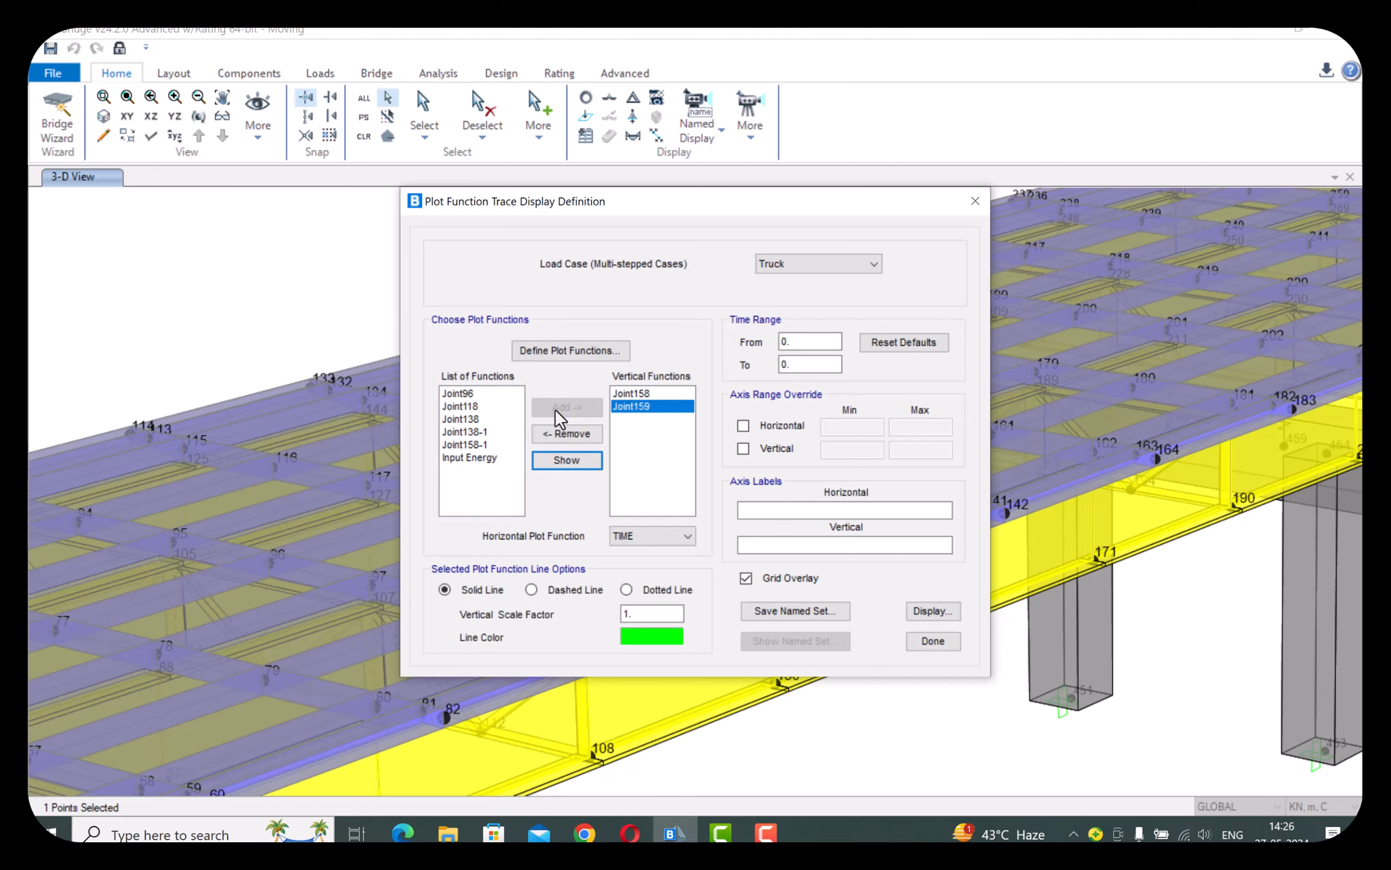
left_click(645, 393)
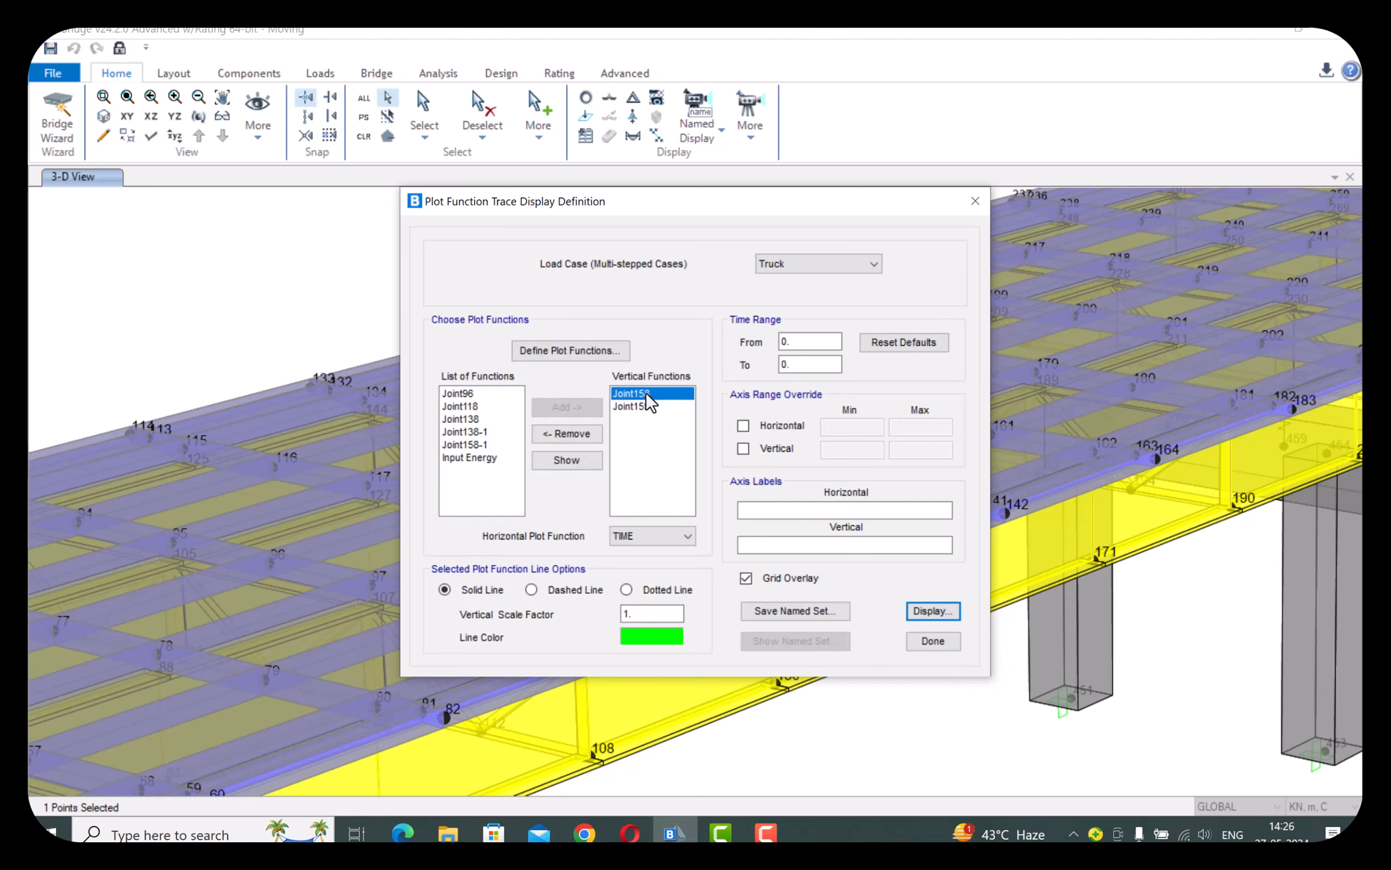
left_click(568, 434)
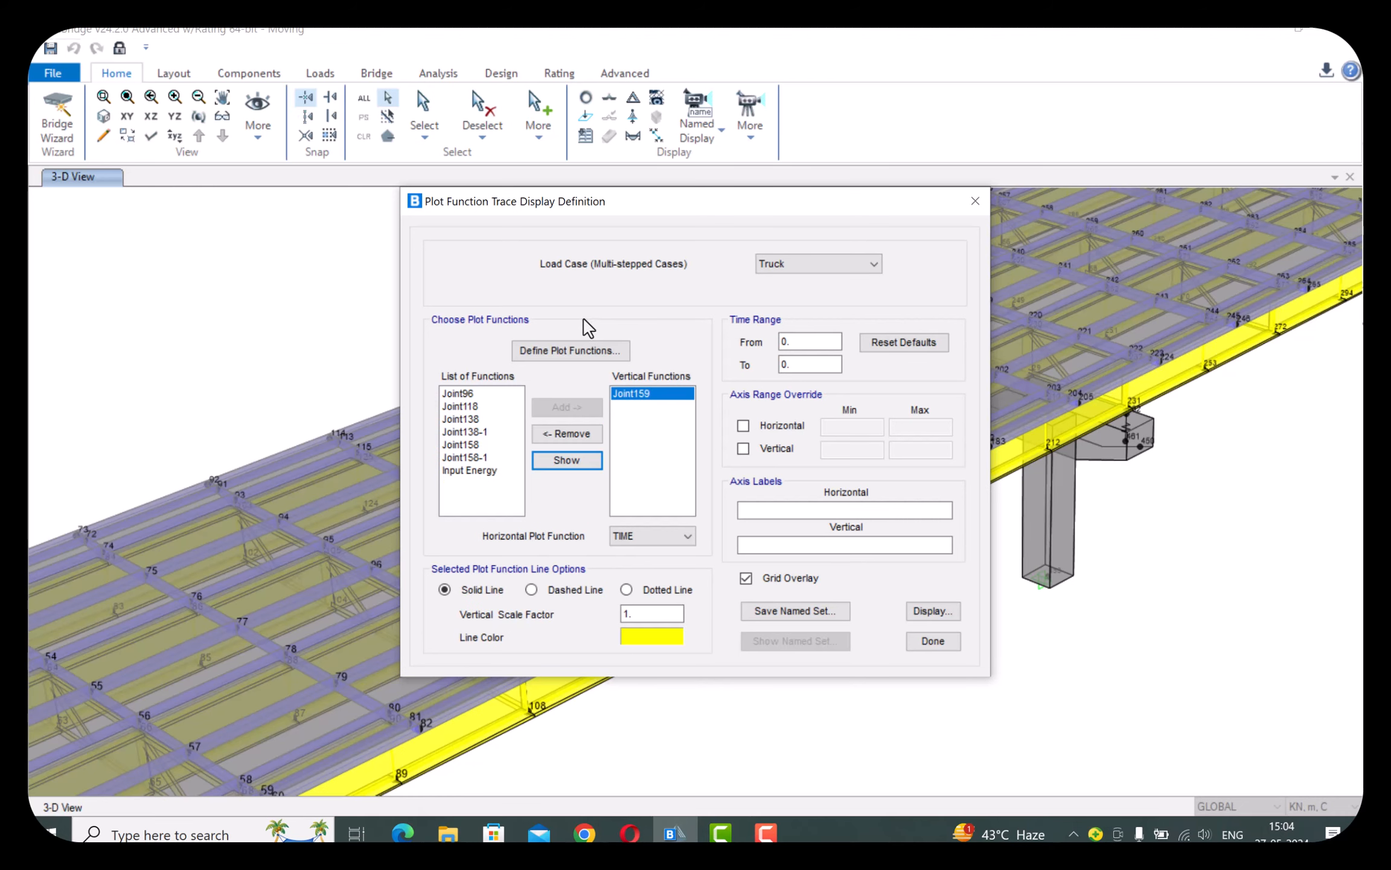
Review the Joint159 plot function's vector type and component settings and accept them.
left_click(534, 361)
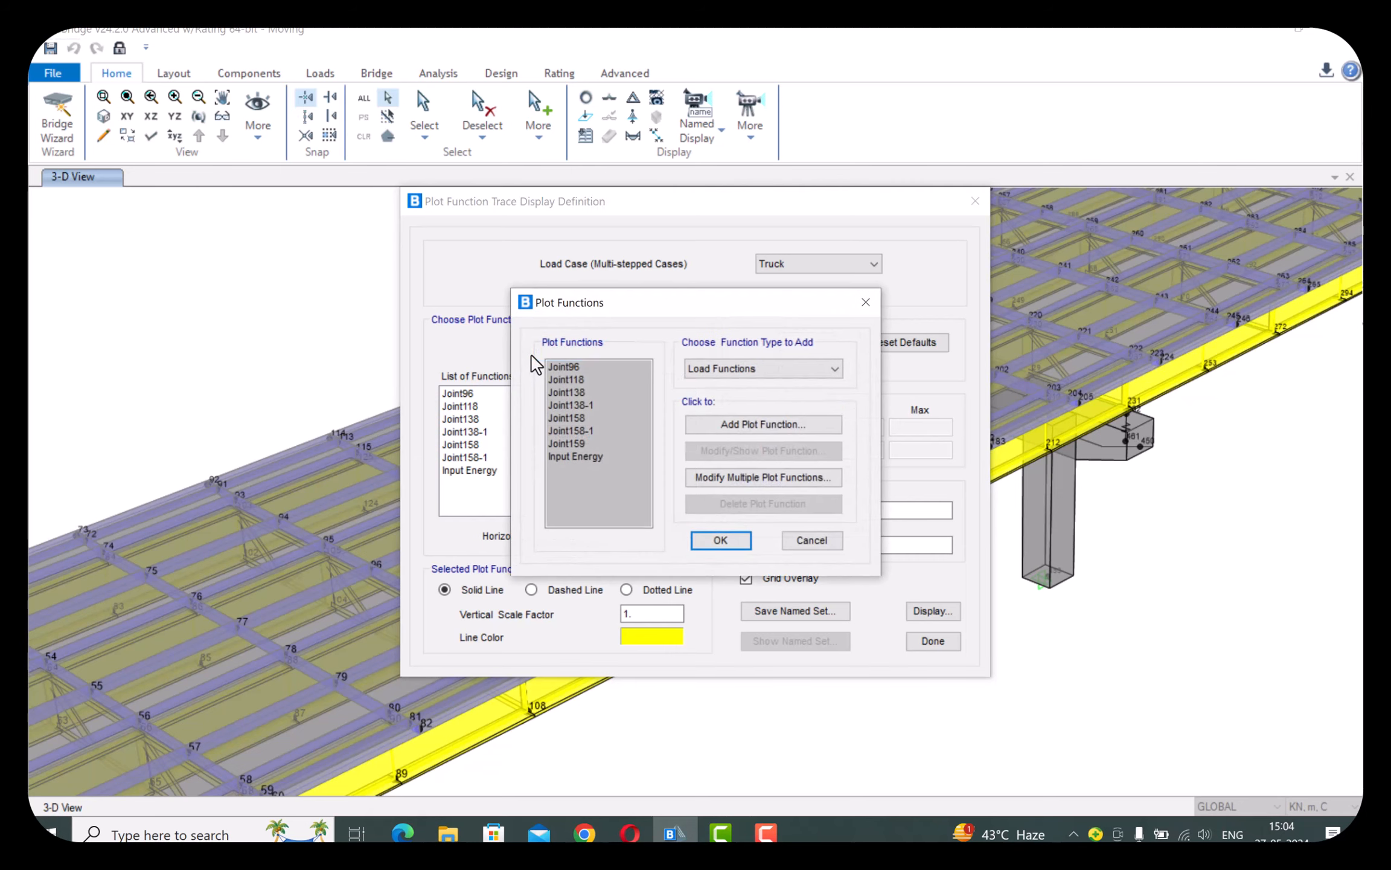
left_click(577, 443)
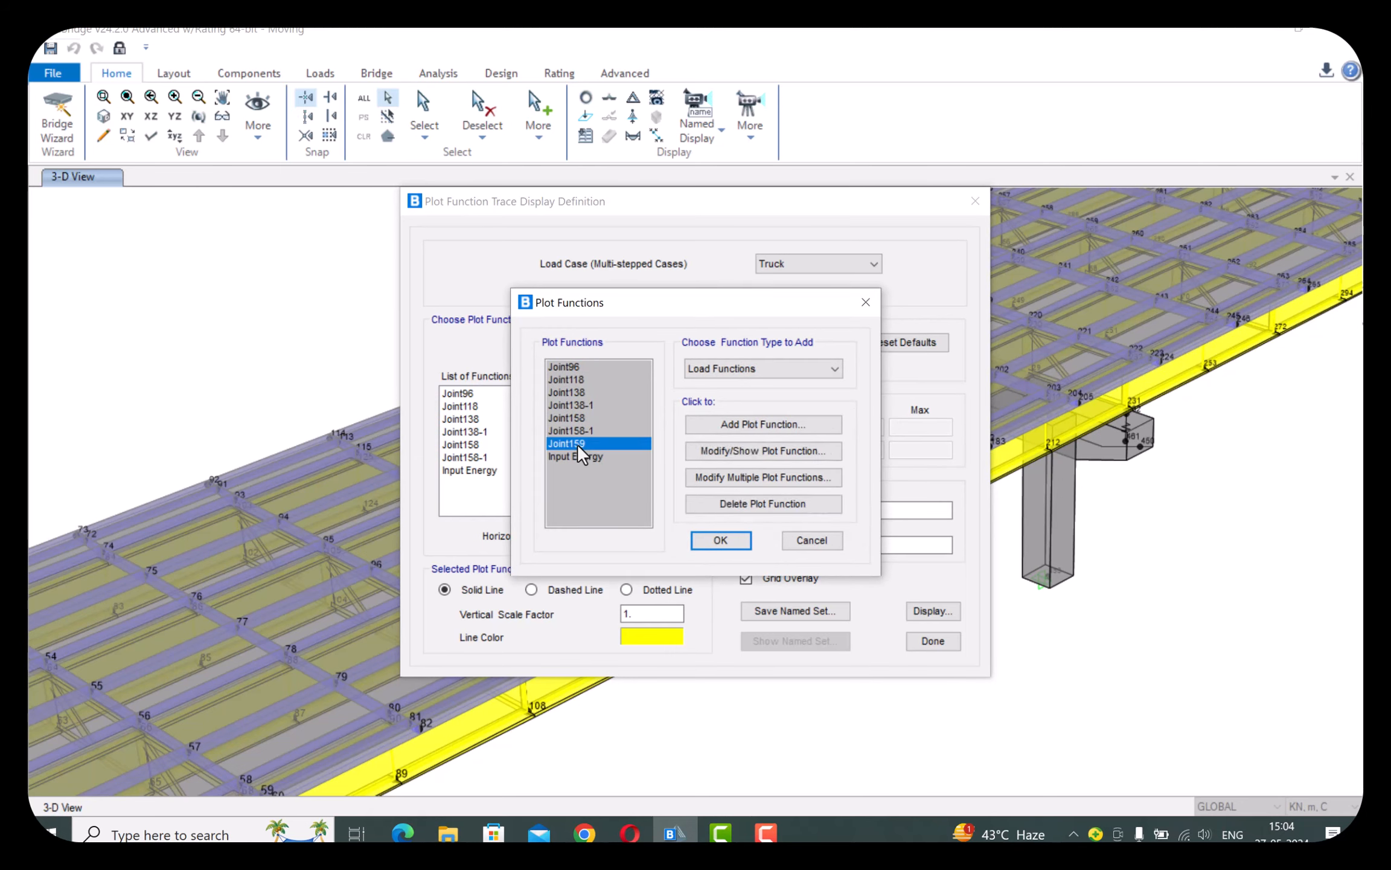
left_click(762, 454)
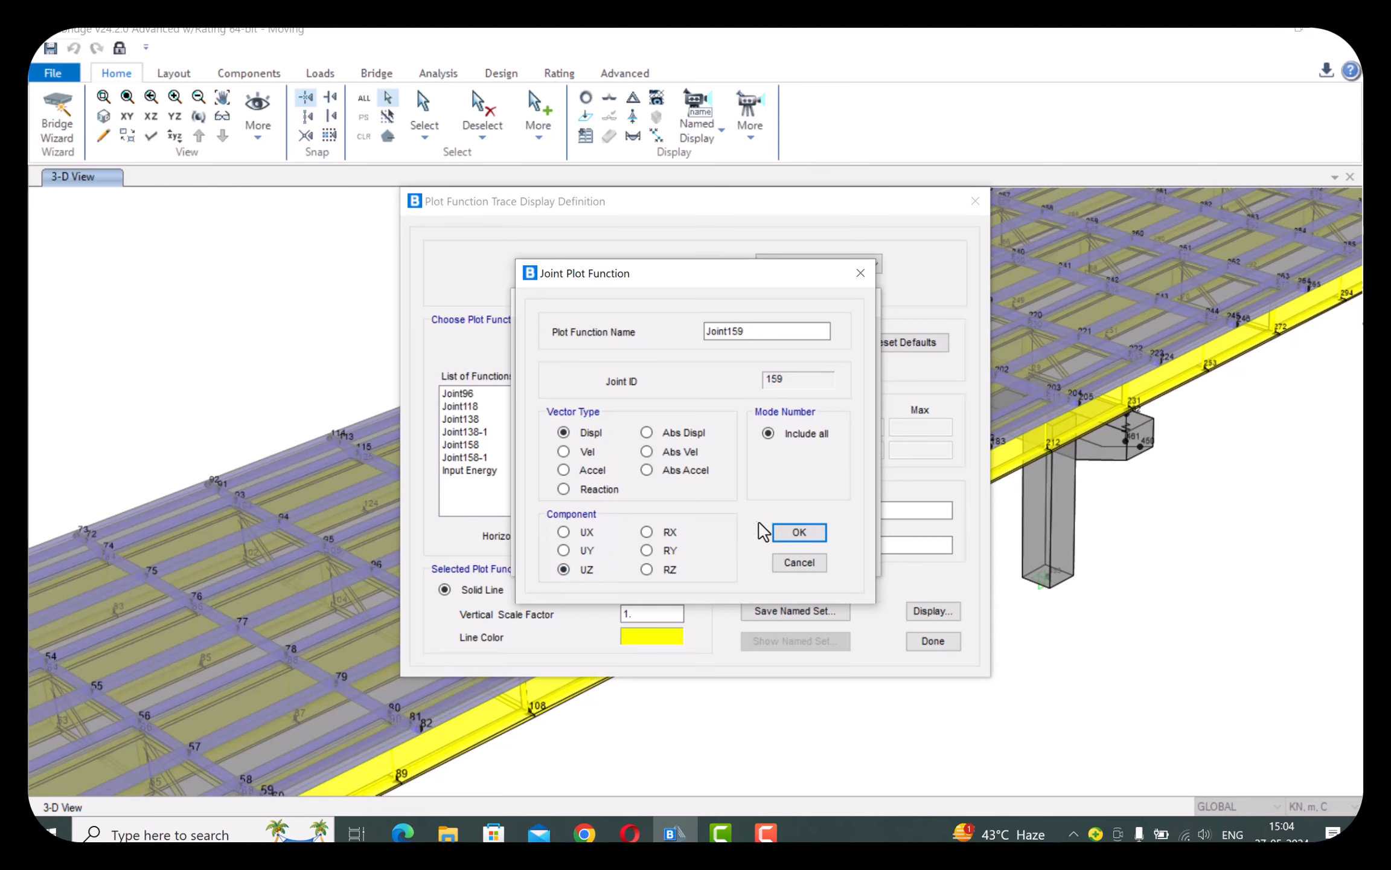
left_click(785, 532)
left_click(729, 539)
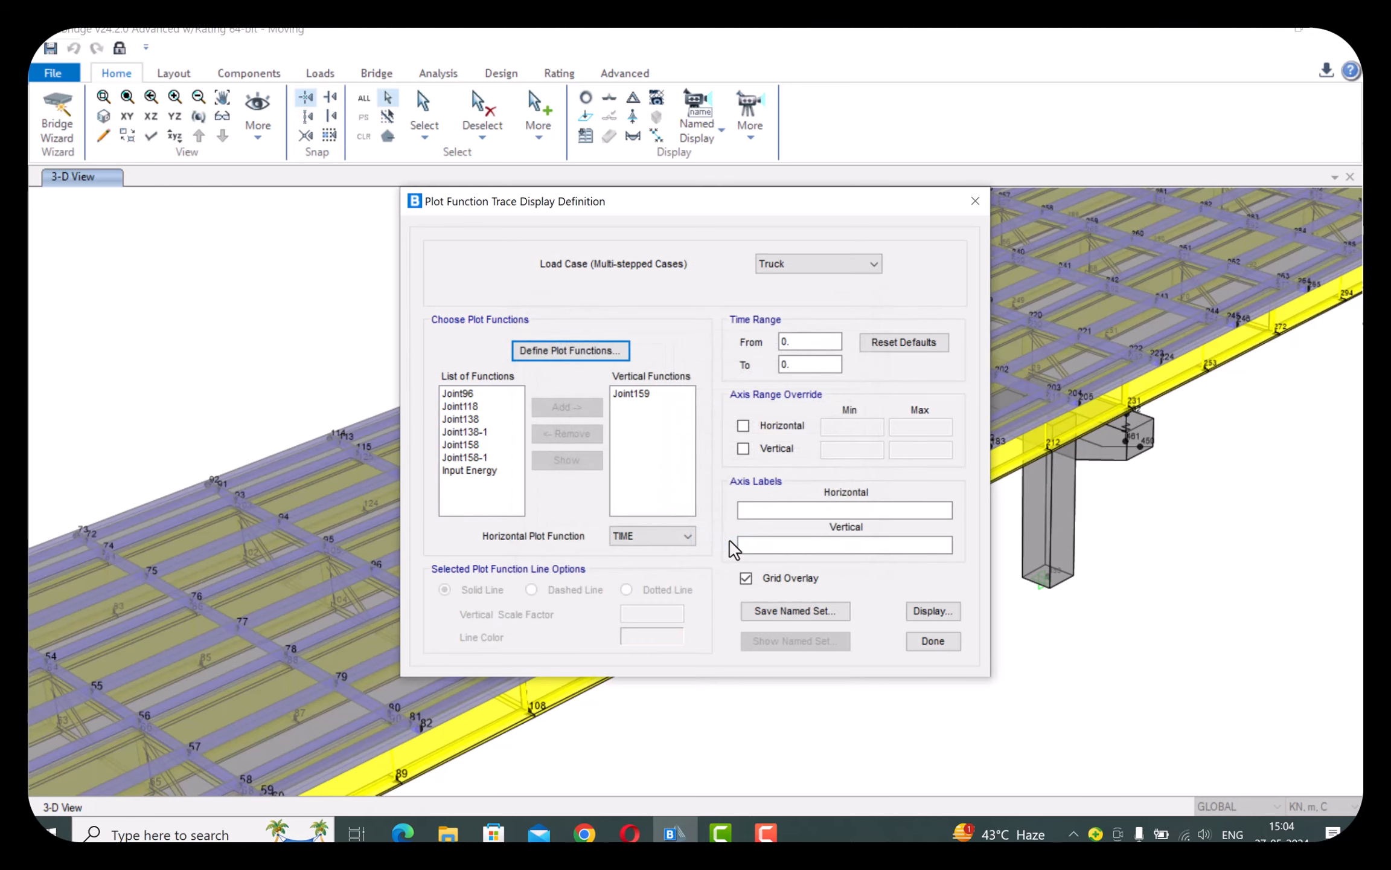
Display the Joint159 plot function trace against time for the Truck case, review it, and close the plot and its definition.
left_click(942, 609)
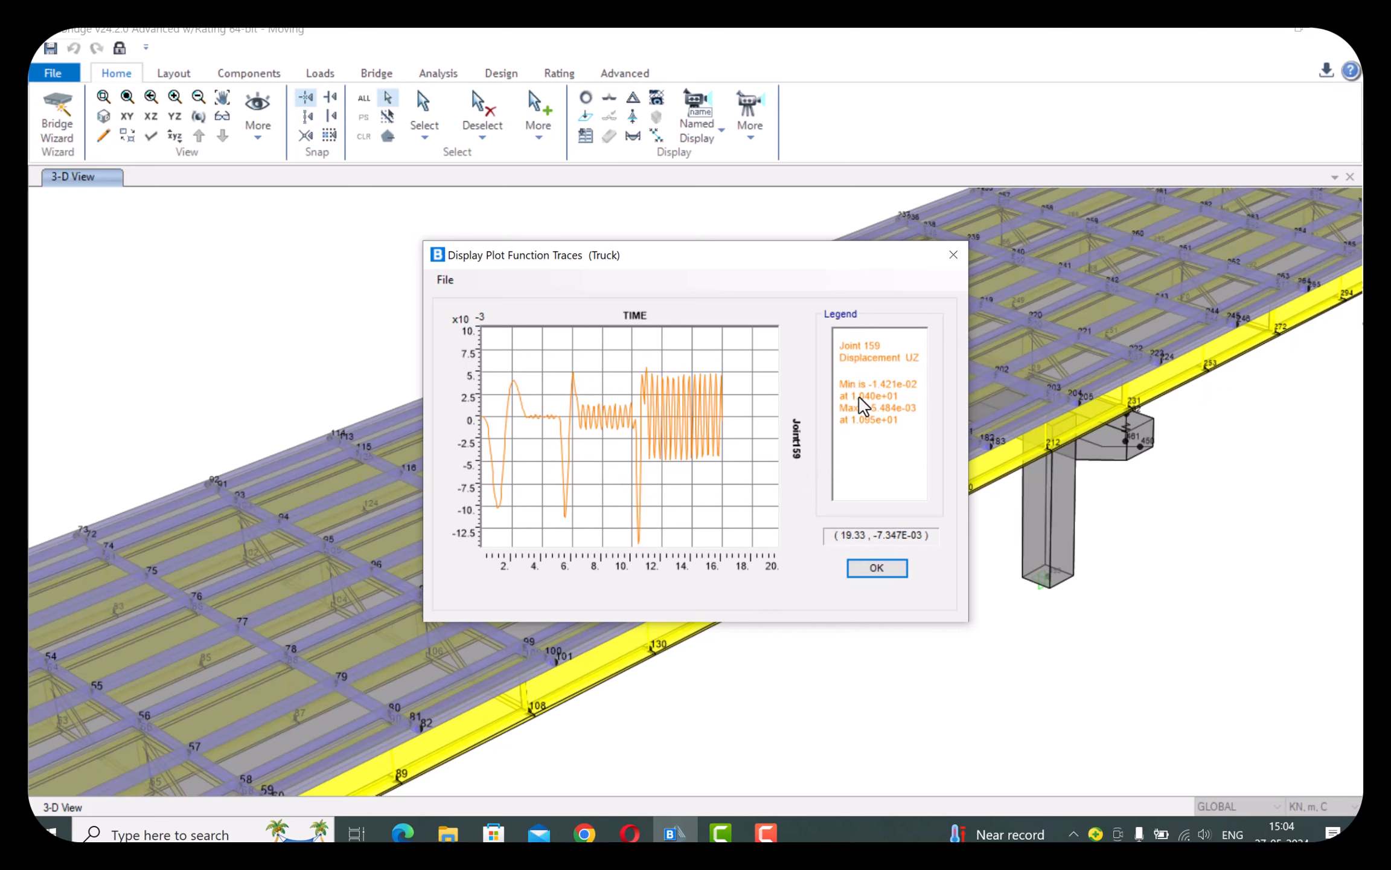
left_click(876, 568)
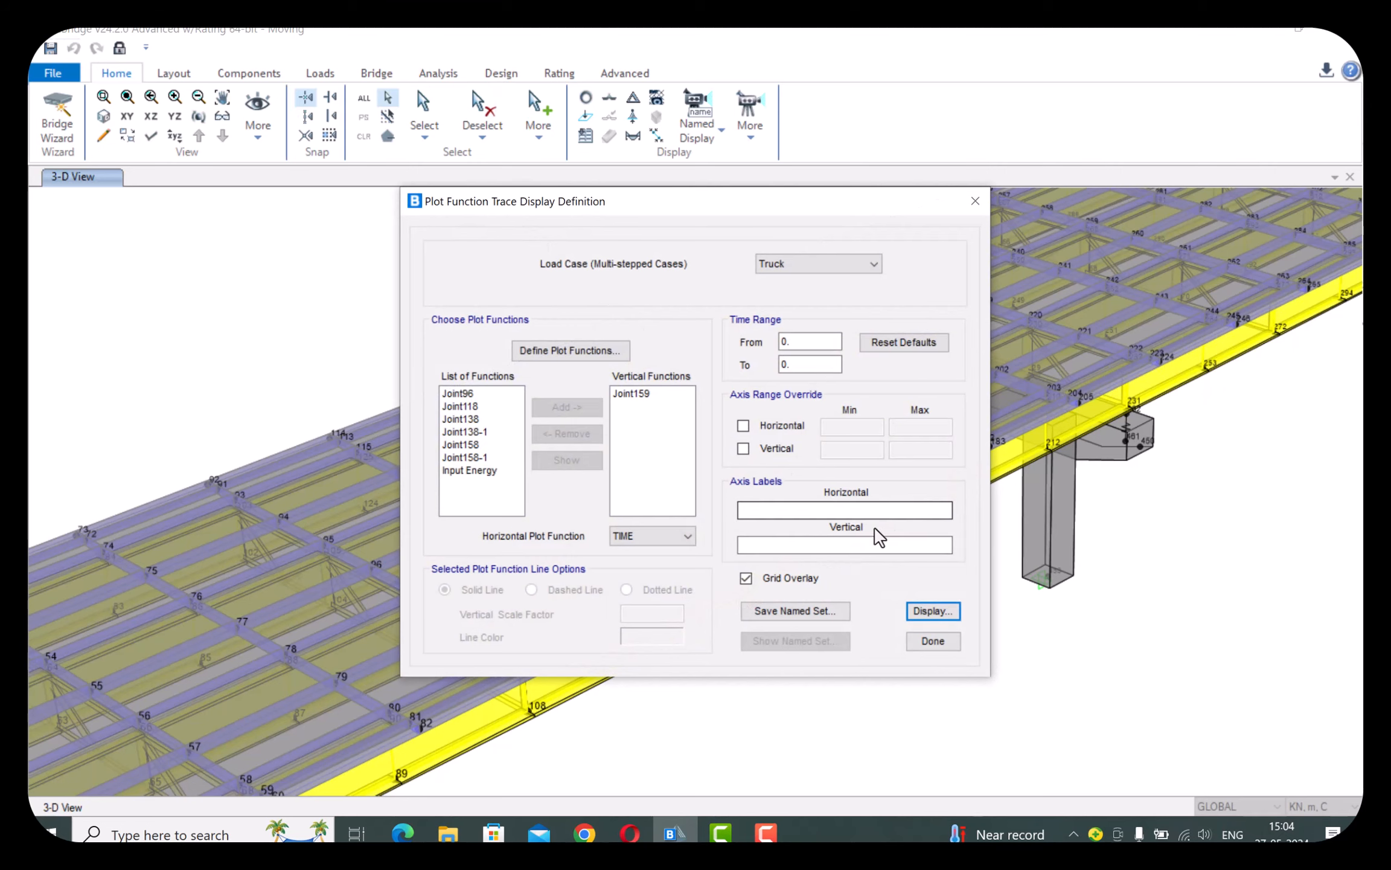
left_click(924, 642)
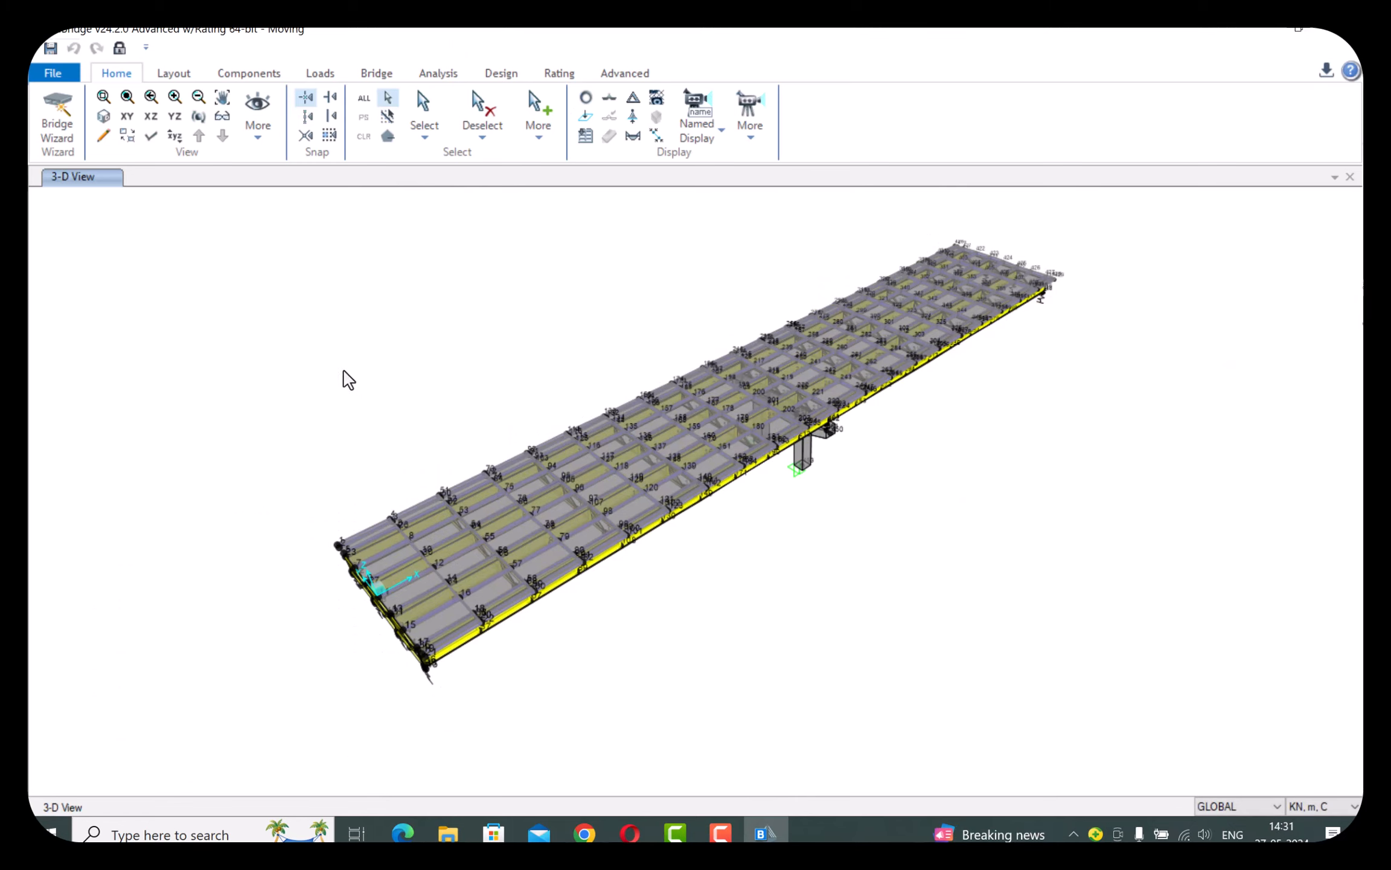
Start a multi-step animation video of the analysis results and save its video file as Moving4.
left_click(198, 118)
left_click_drag(336, 410, 281, 305)
left_click(54, 72)
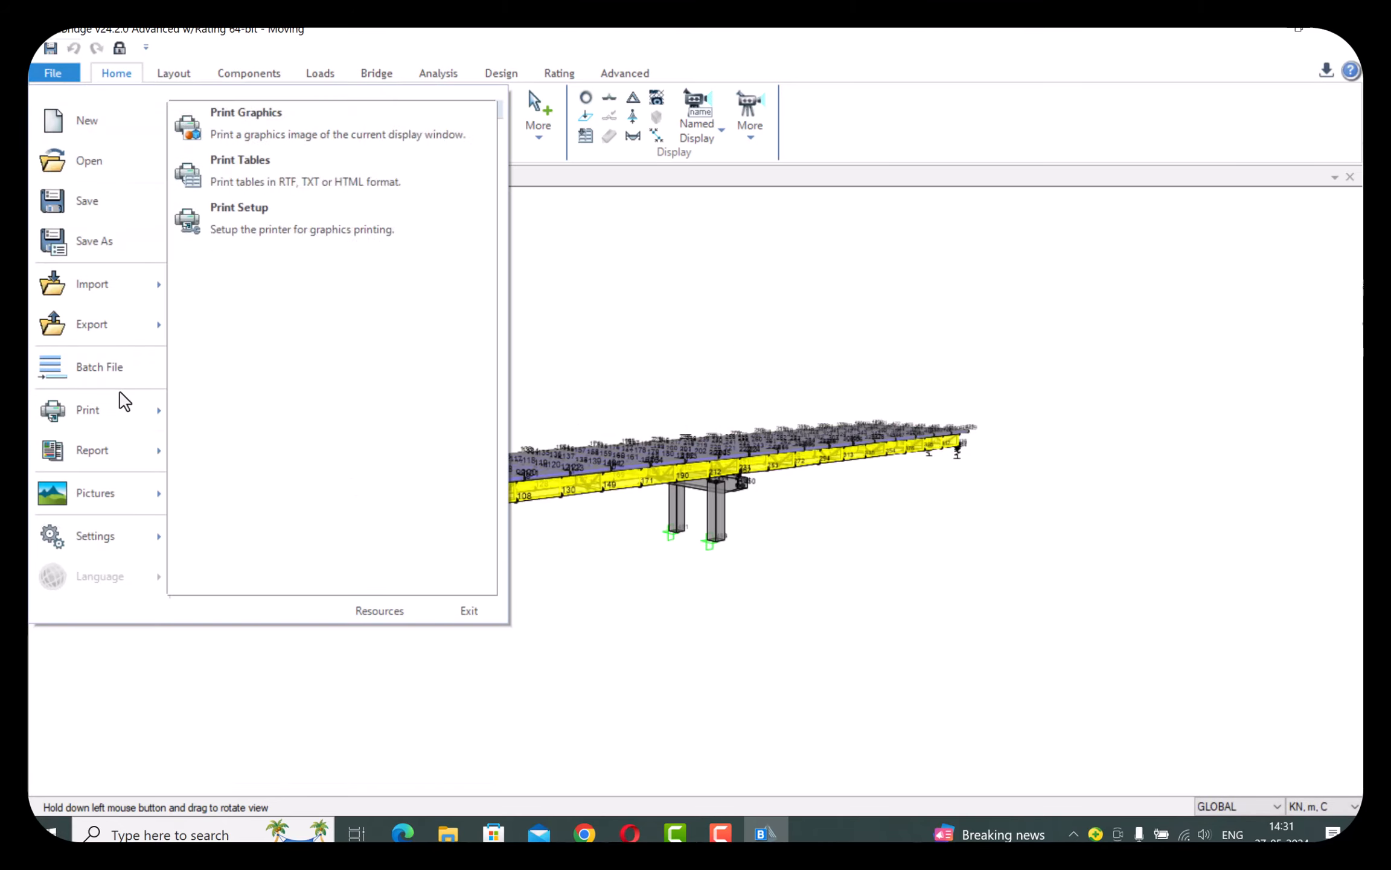
mouse_move(91, 493)
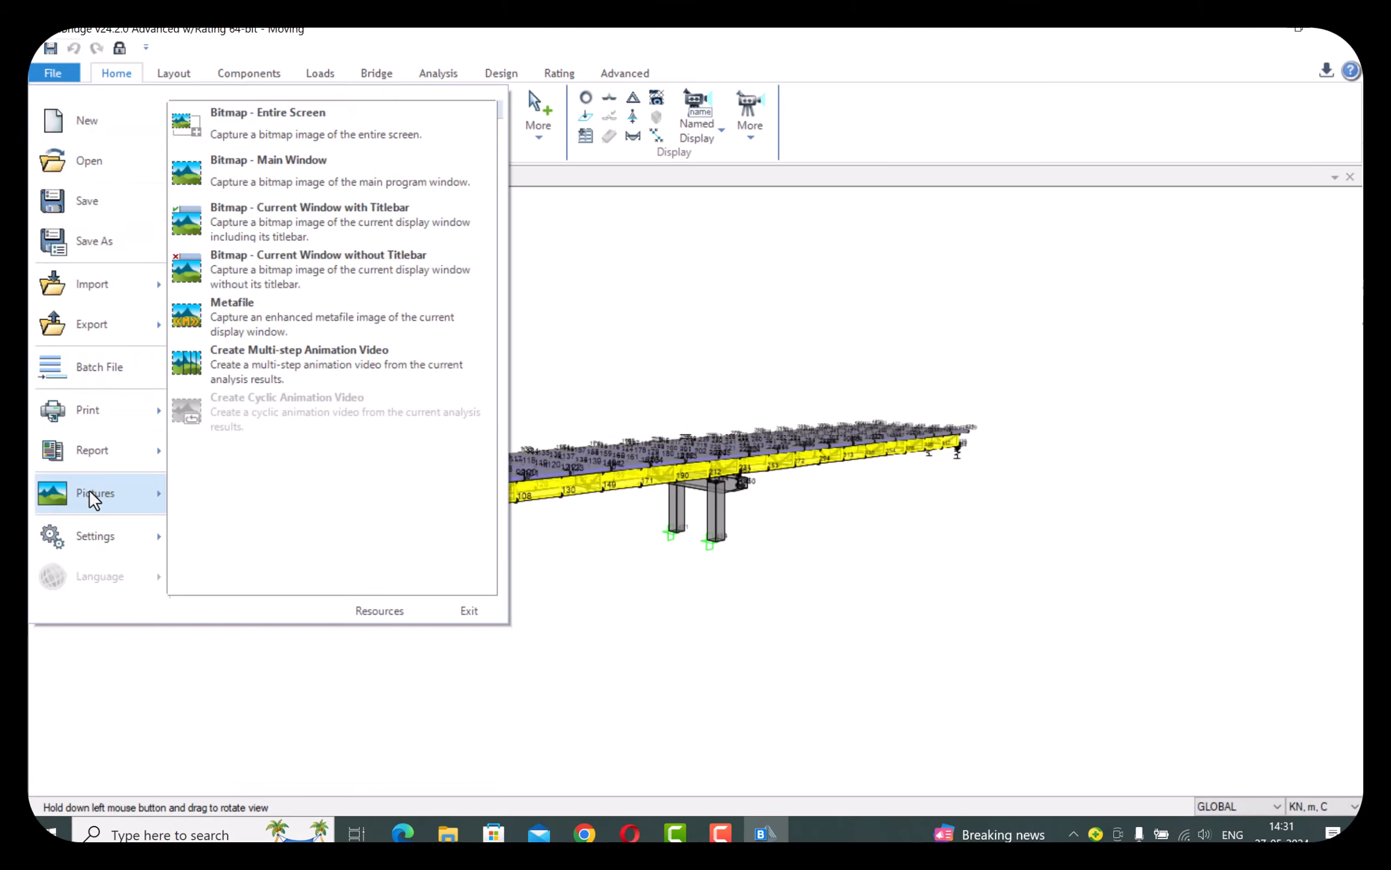
left_click(312, 360)
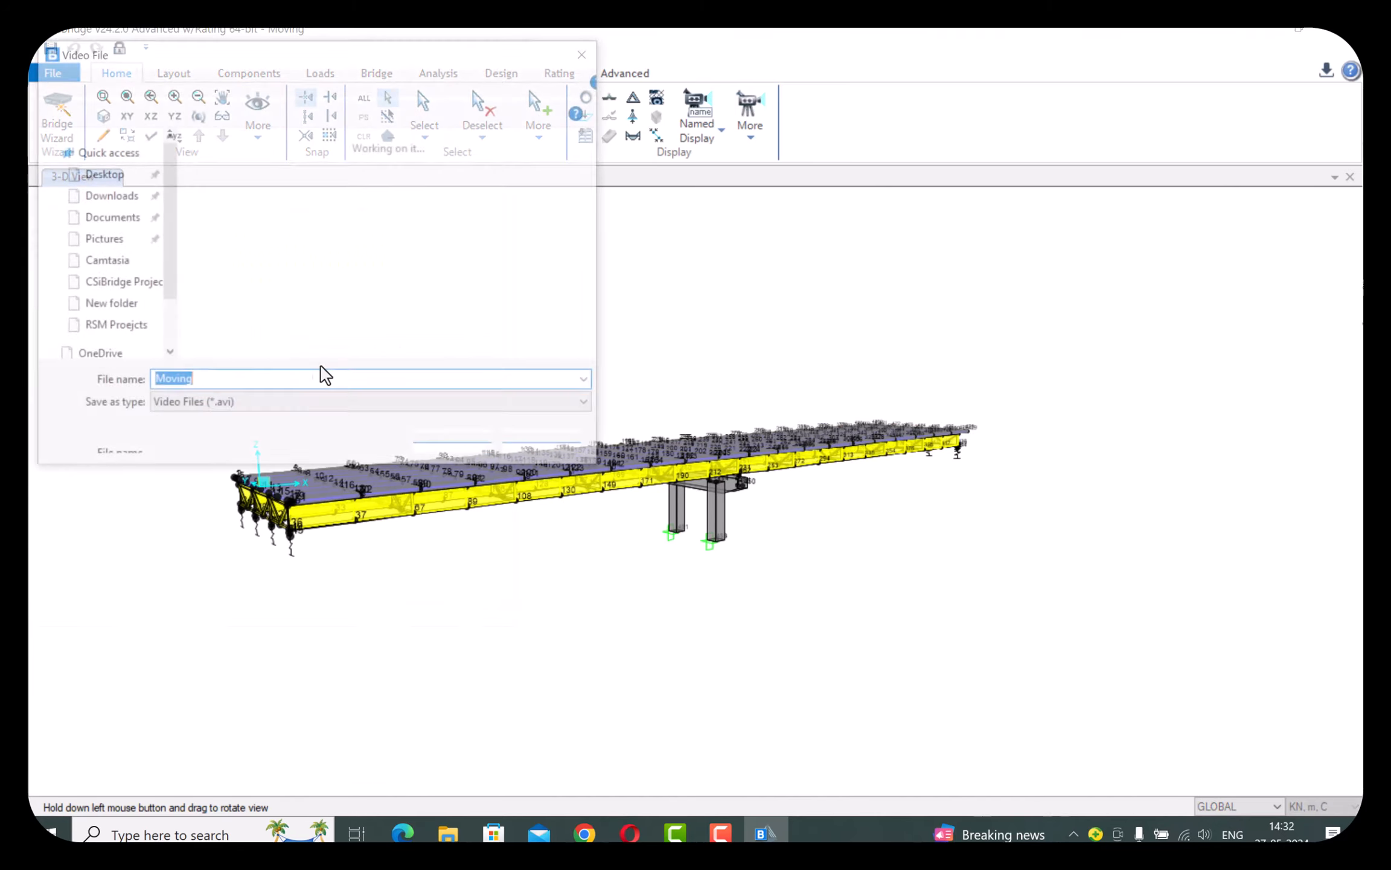
left_click(368, 382)
type("4")
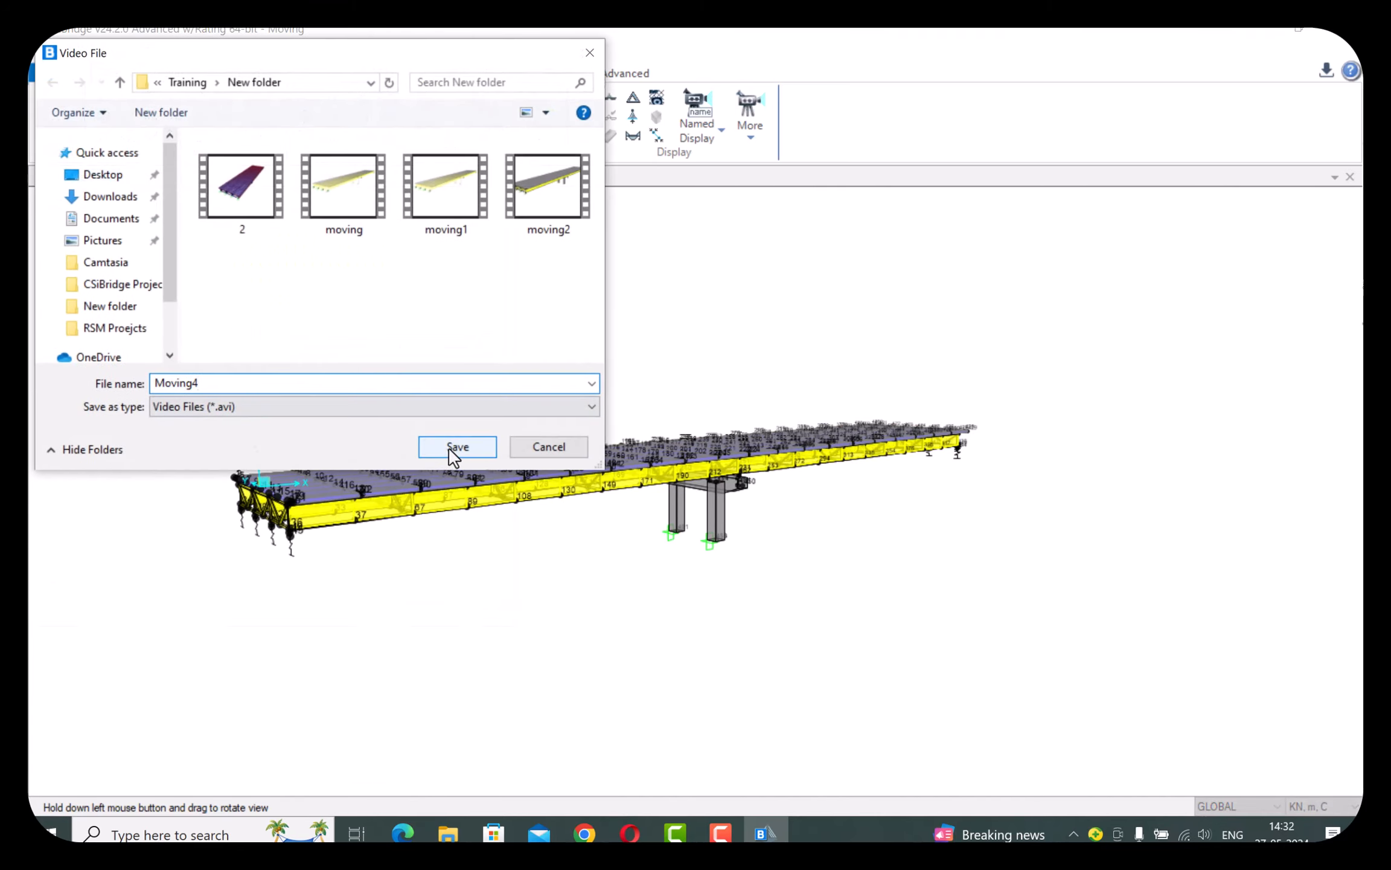
left_click(449, 450)
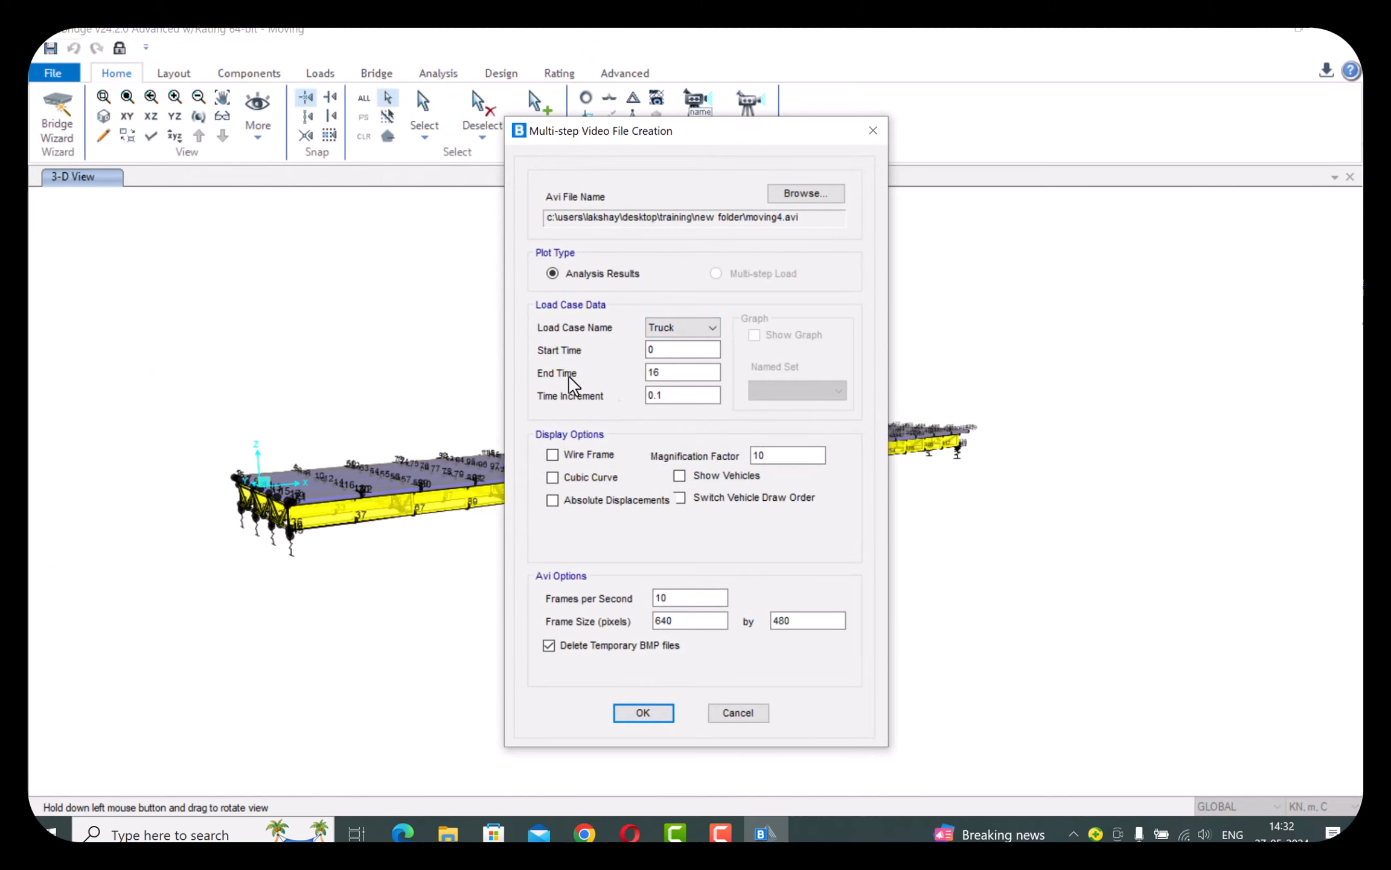
Generate the Truck case's animation video, adjusting the magnification factor and using Full Frames (Uncompressed) as the compressor.
double_click(761, 455)
left_click(644, 713)
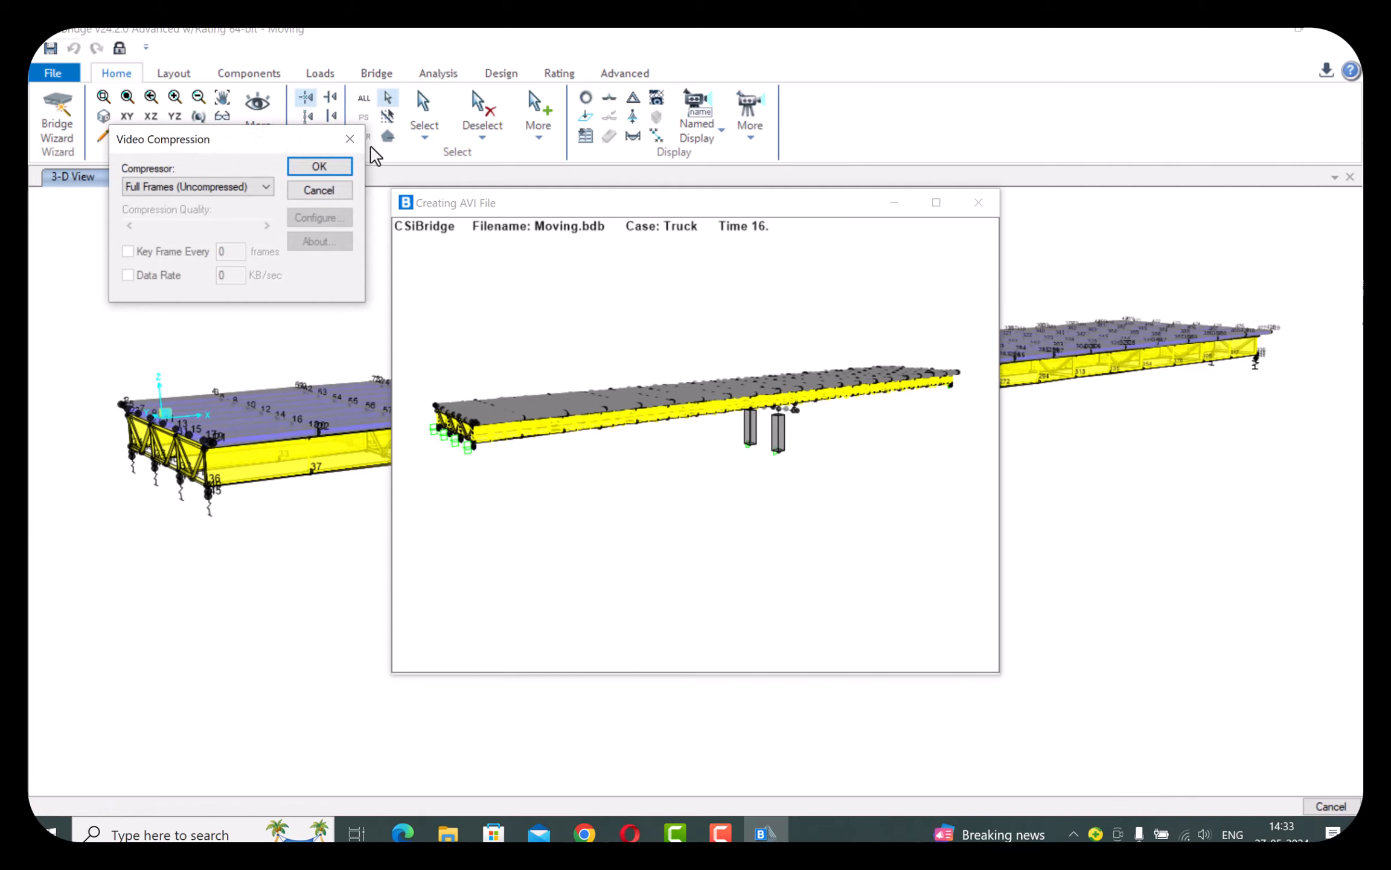
left_click(319, 167)
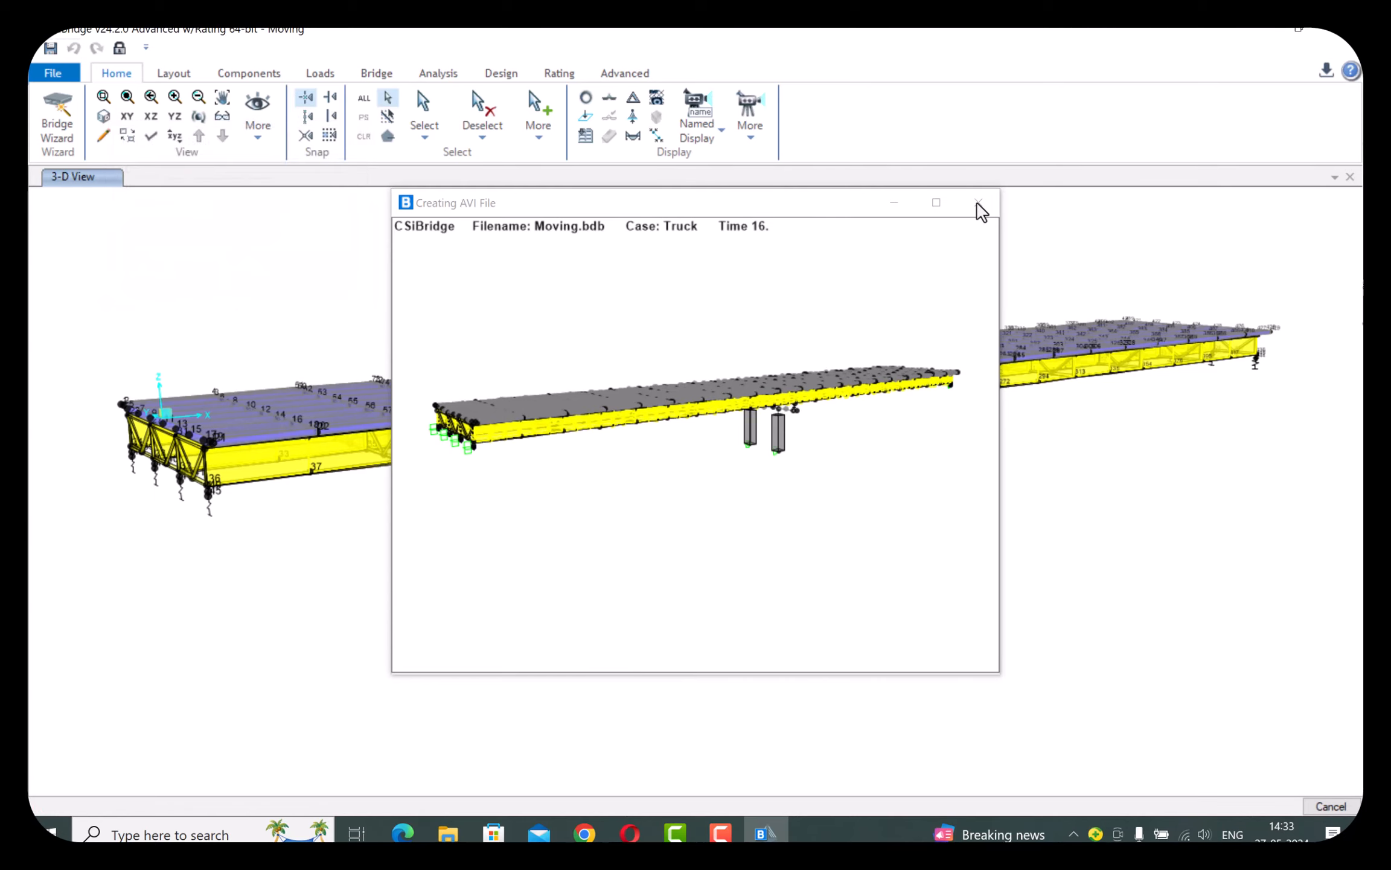